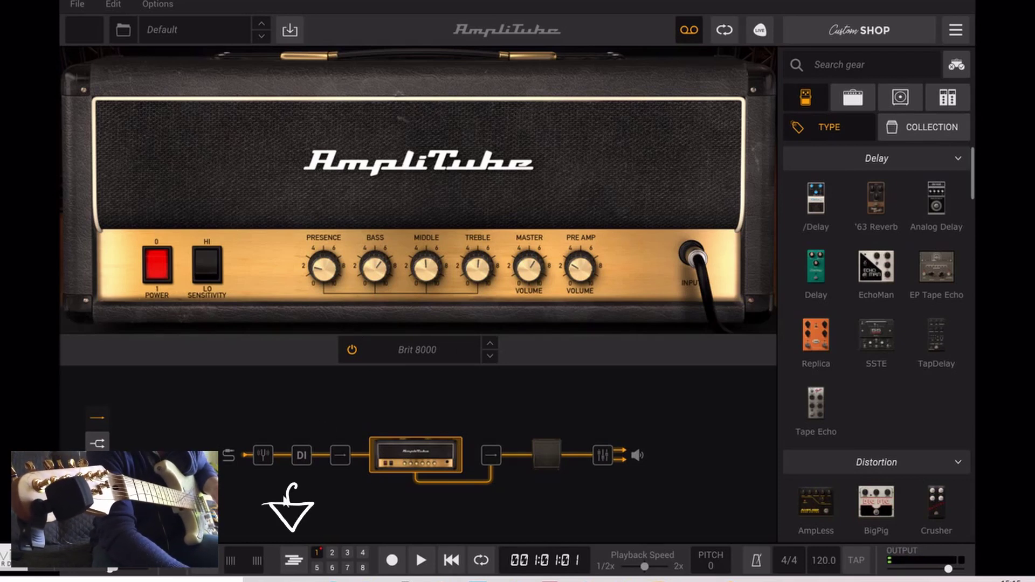
# Load the Mika > Fender > '59 Jazz preset ('59 Bassman LTD amp) for track 1 and return to the recorder.
pyautogui.click(292, 564)
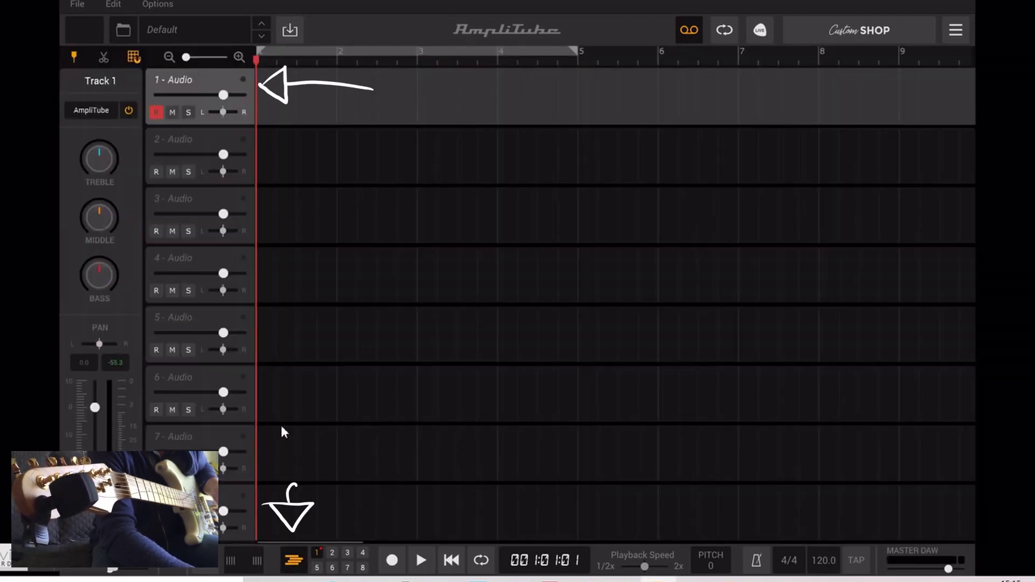
pyautogui.click(295, 562)
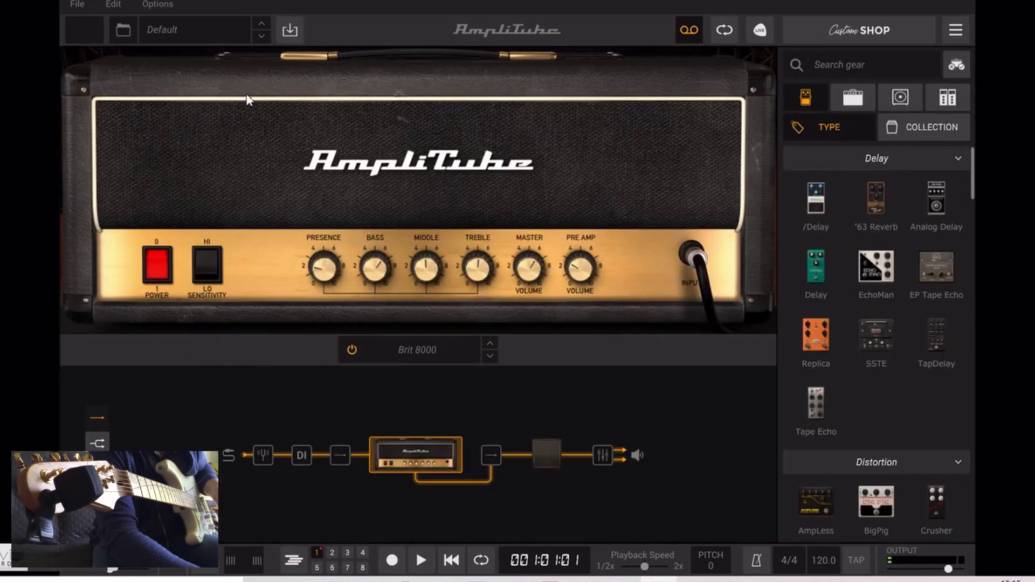
pyautogui.click(235, 36)
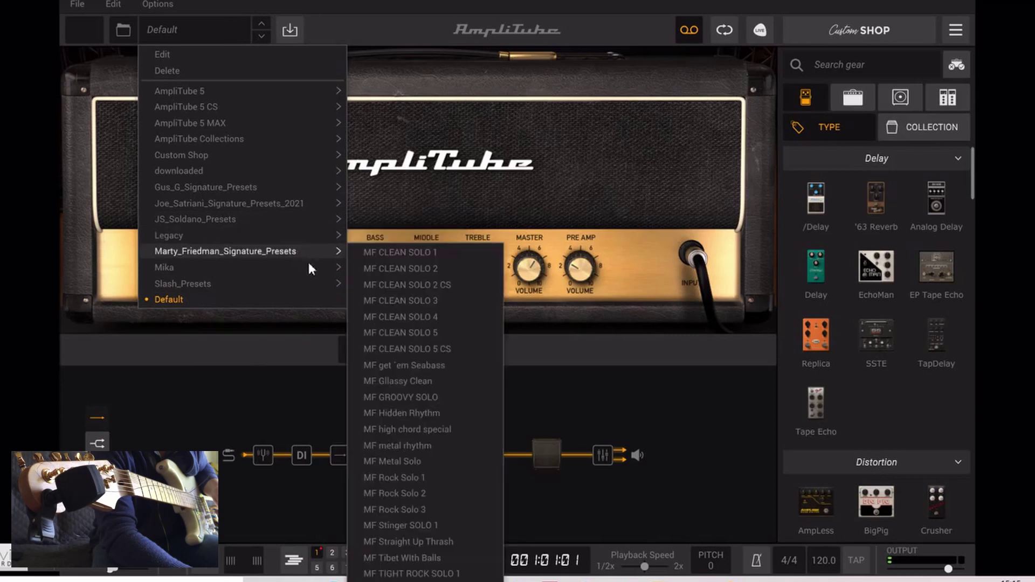
pyautogui.moveTo(321, 269)
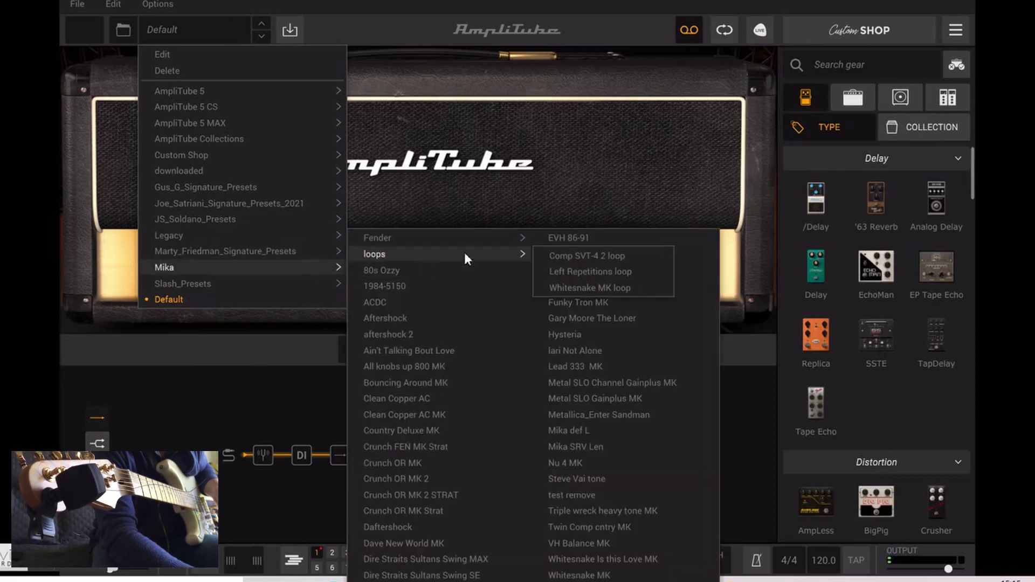
pyautogui.moveTo(492, 243)
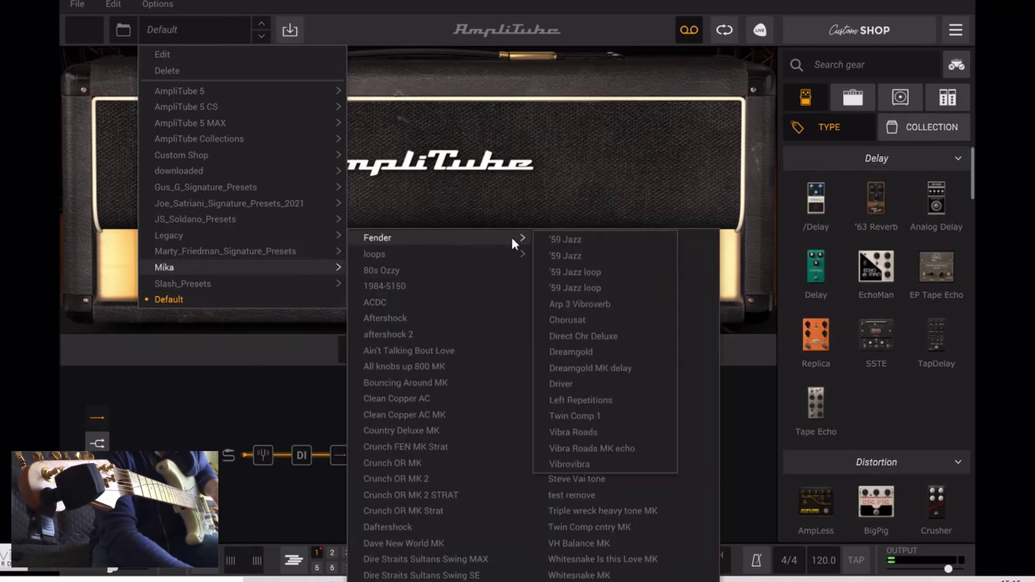
pyautogui.click(572, 246)
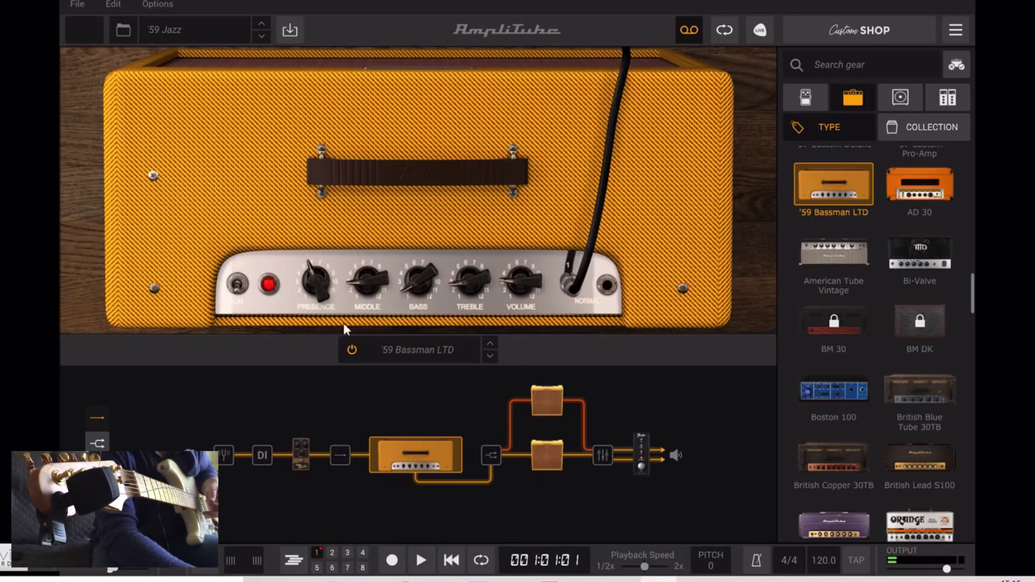
pyautogui.click(294, 561)
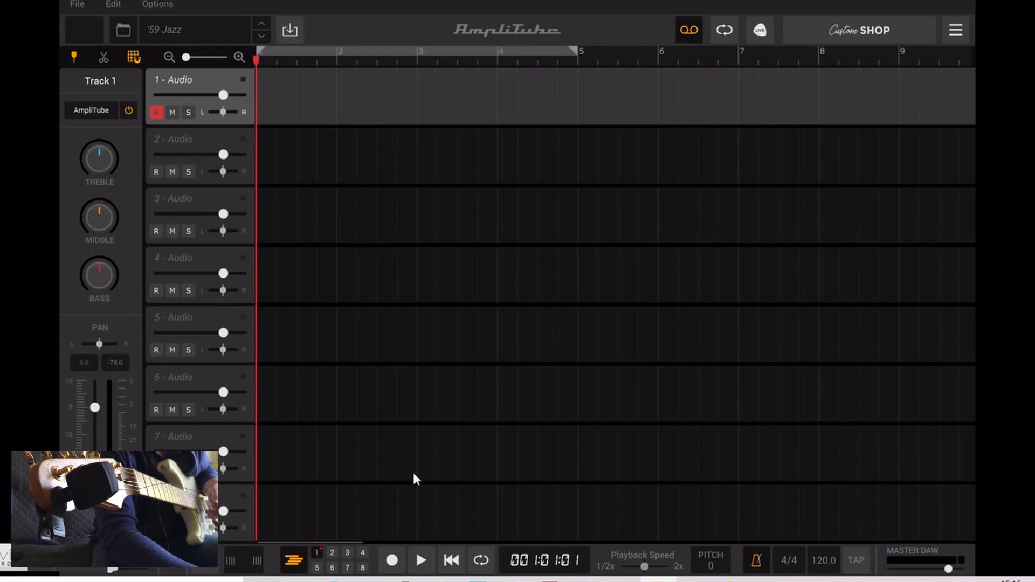
# Test playback from the start, then record a guitar take onto armed track 1.
pyautogui.click(419, 566)
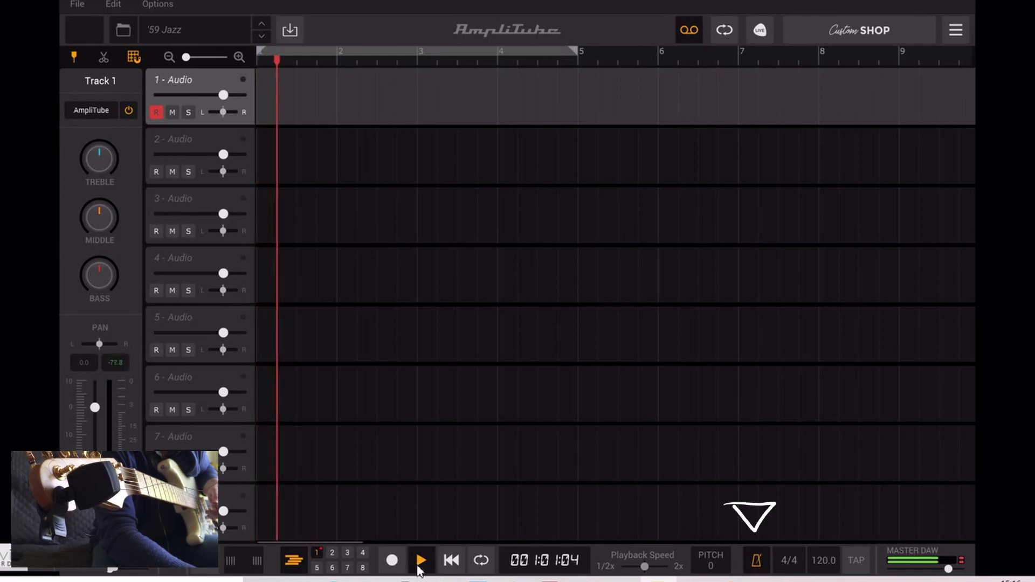
pyautogui.click(419, 566)
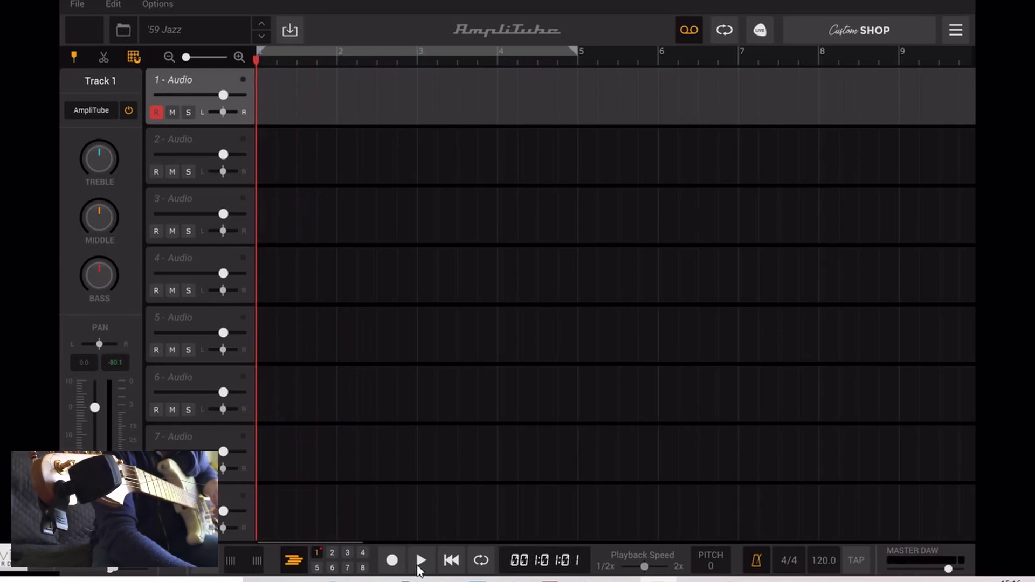
pyautogui.click(419, 567)
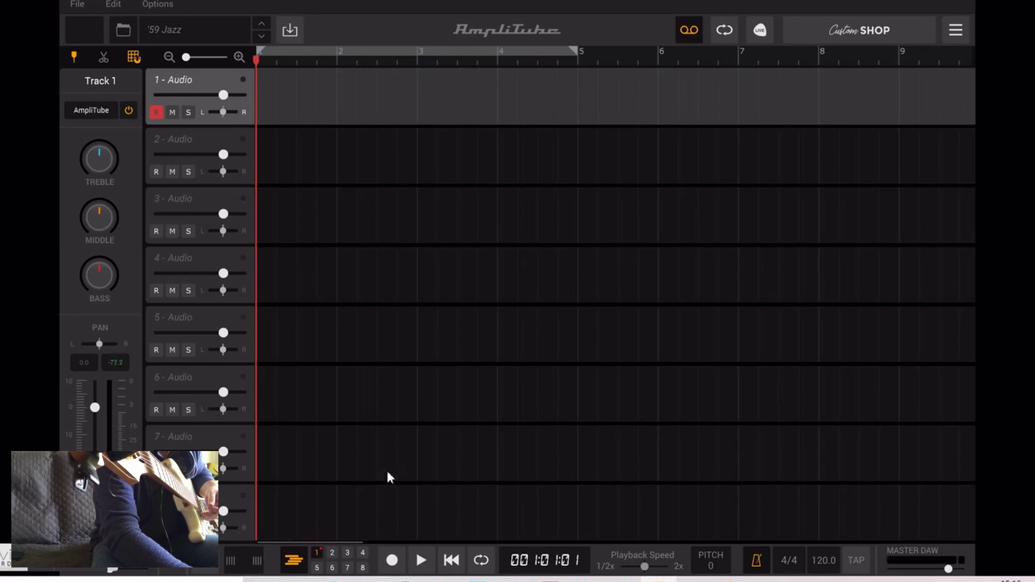
pyautogui.click(392, 562)
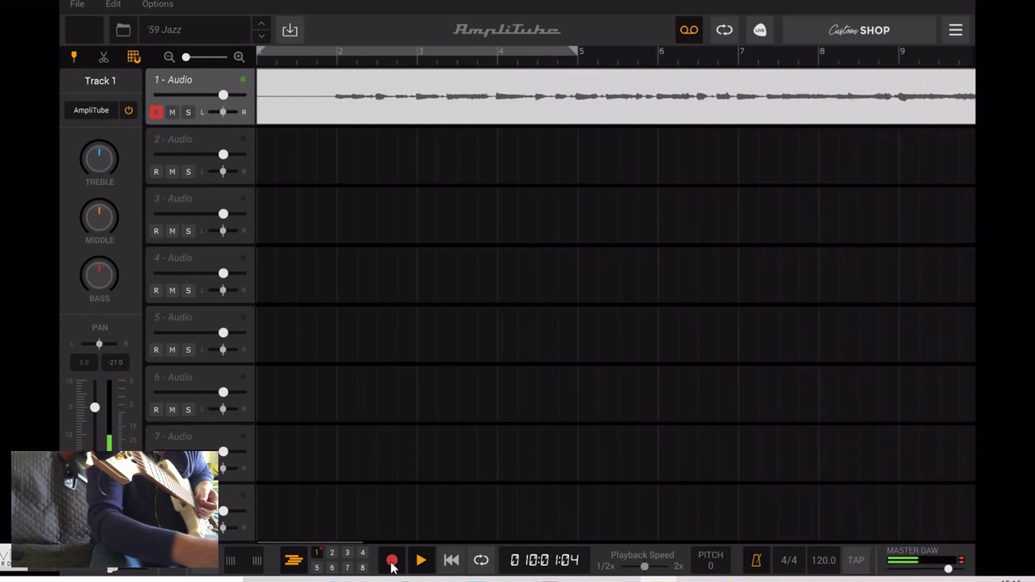
pyautogui.click(392, 562)
# Play back the new track 1 take and disarm track 1's record button.
pyautogui.press('space')
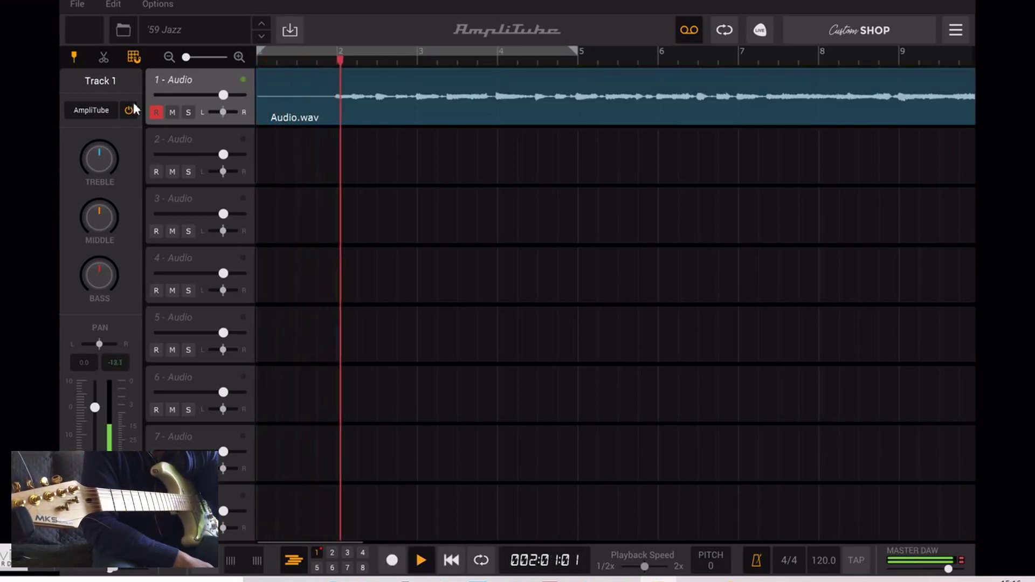
pyautogui.click(159, 114)
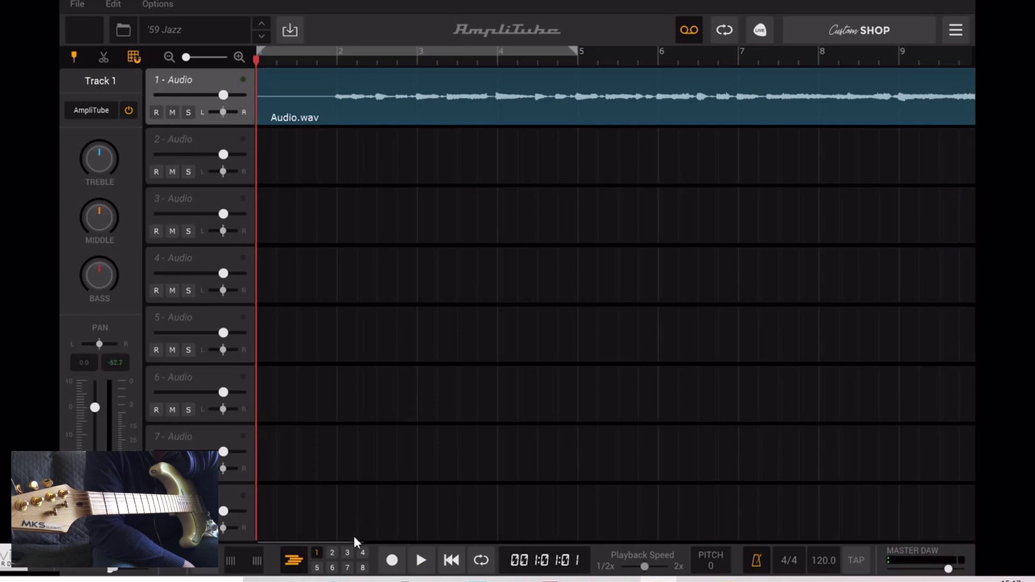
pyautogui.moveTo(351, 541); pyautogui.dragTo(372, 539)
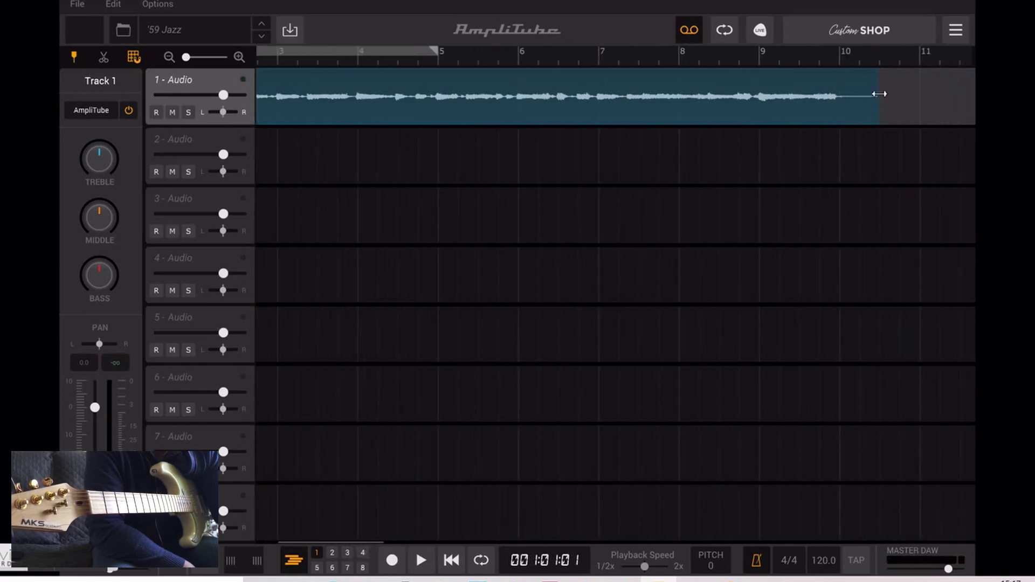
# Trim the end of the Audio.wav clip back to near bar 10.
pyautogui.moveTo(878, 96); pyautogui.dragTo(837, 94)
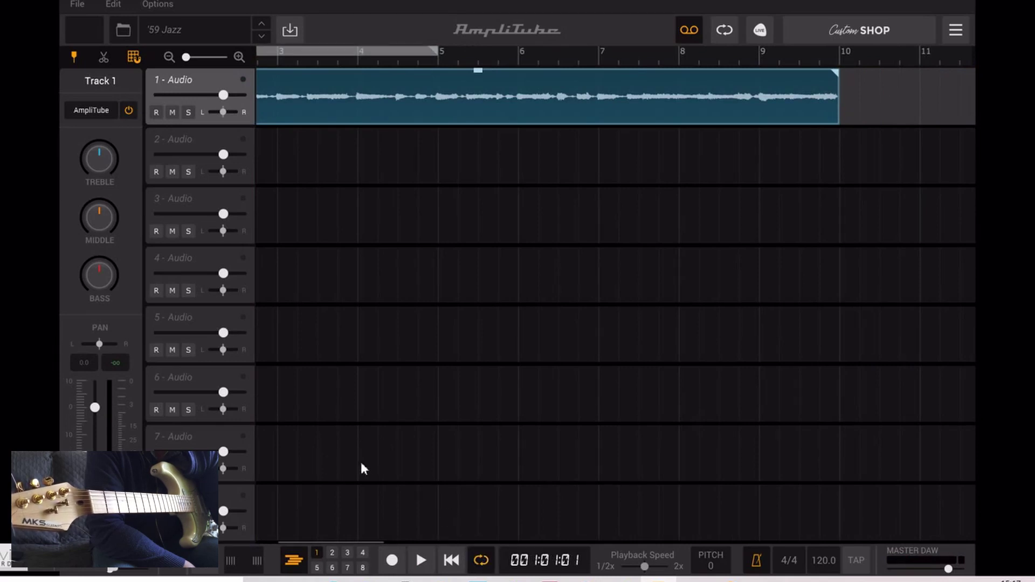
pyautogui.click(343, 541)
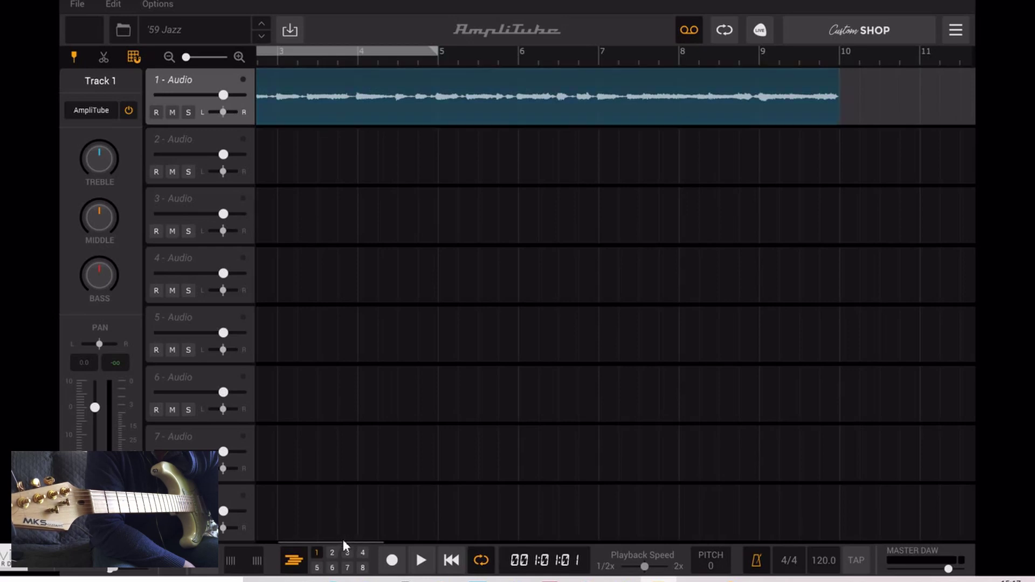
pyautogui.moveTo(328, 542); pyautogui.dragTo(306, 542)
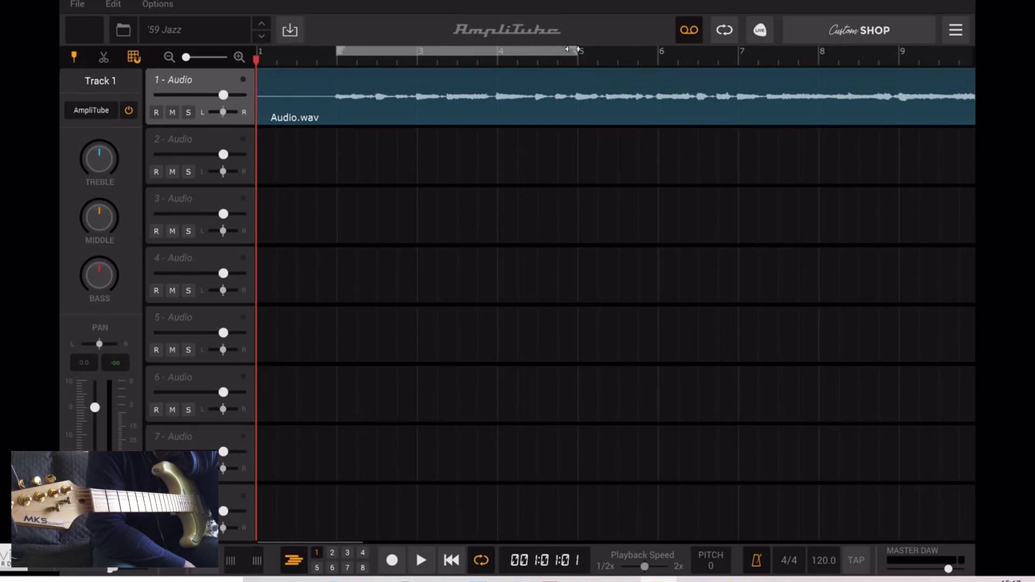
# Extend the loop region's end and play the trimmed take in a loop.
pyautogui.moveTo(572, 50); pyautogui.dragTo(362, 57)
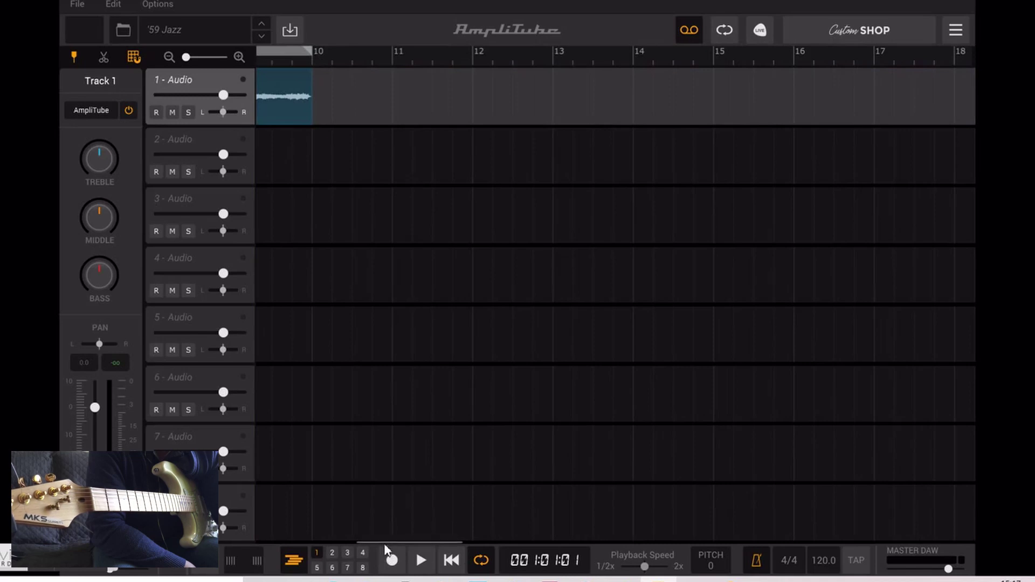
pyautogui.moveTo(385, 544); pyautogui.dragTo(226, 529)
pyautogui.press('space')
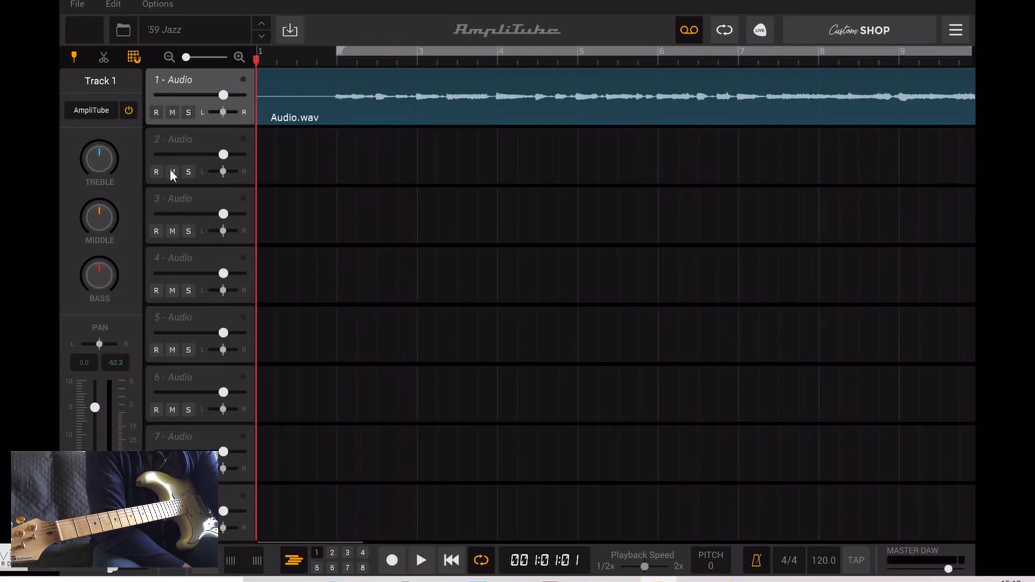
# Select track 2 and enable AmpliTube processing on it.
pyautogui.click(194, 149)
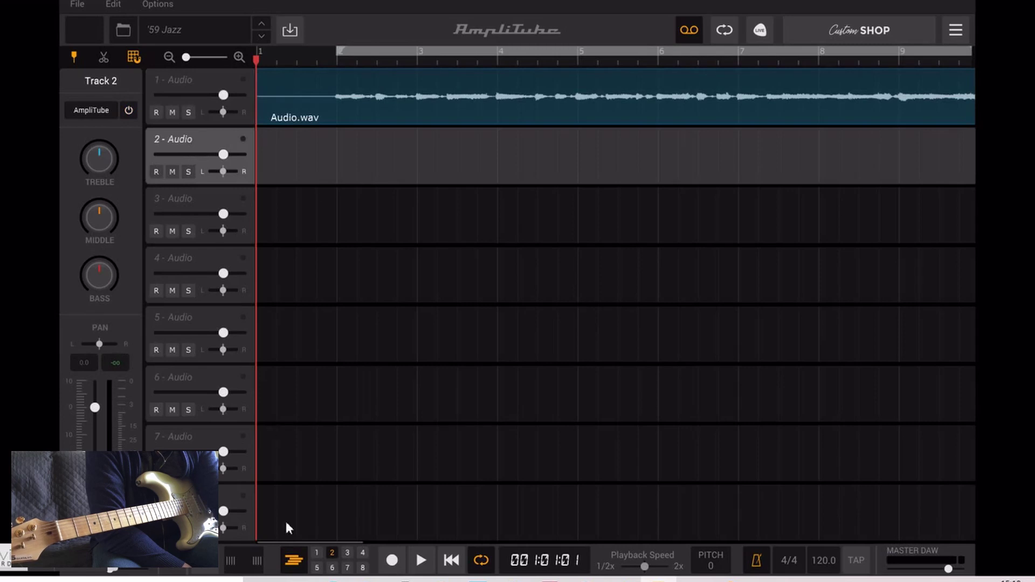
pyautogui.click(295, 566)
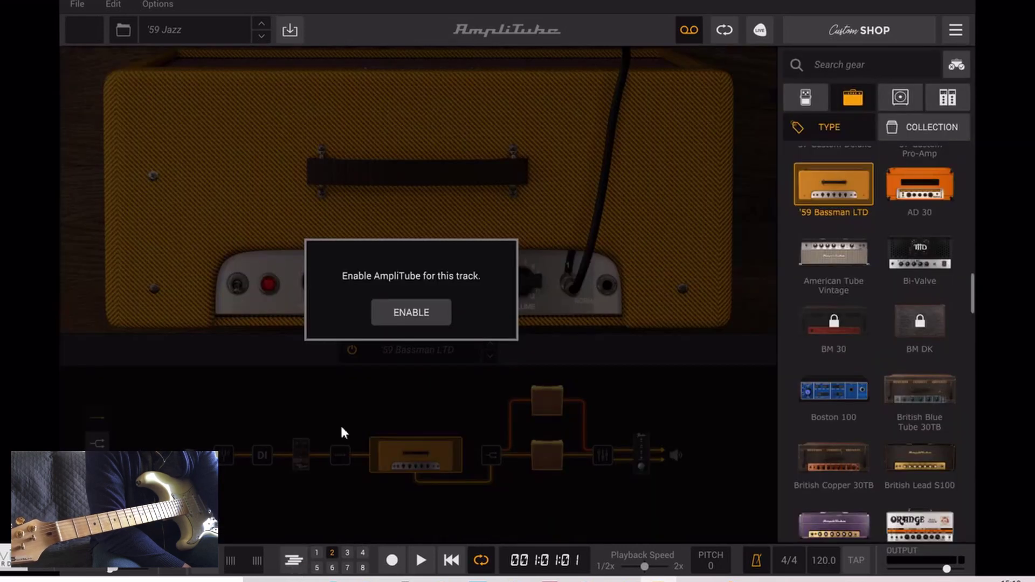
pyautogui.click(411, 314)
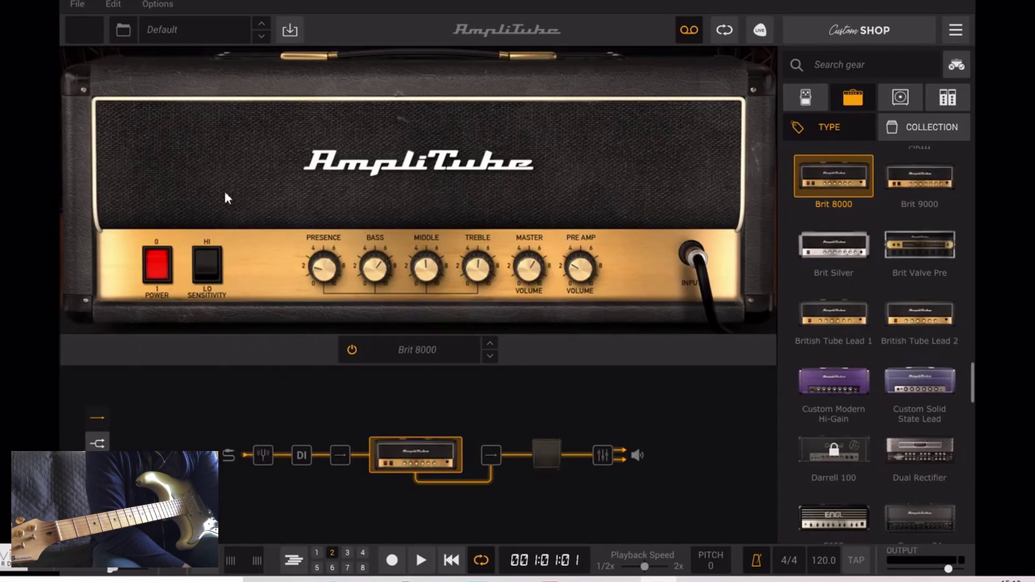
# Load the Mika > Fender > Chorusat preset ('64 Vibroverb Custom) and return to the recorder.
pyautogui.click(231, 36)
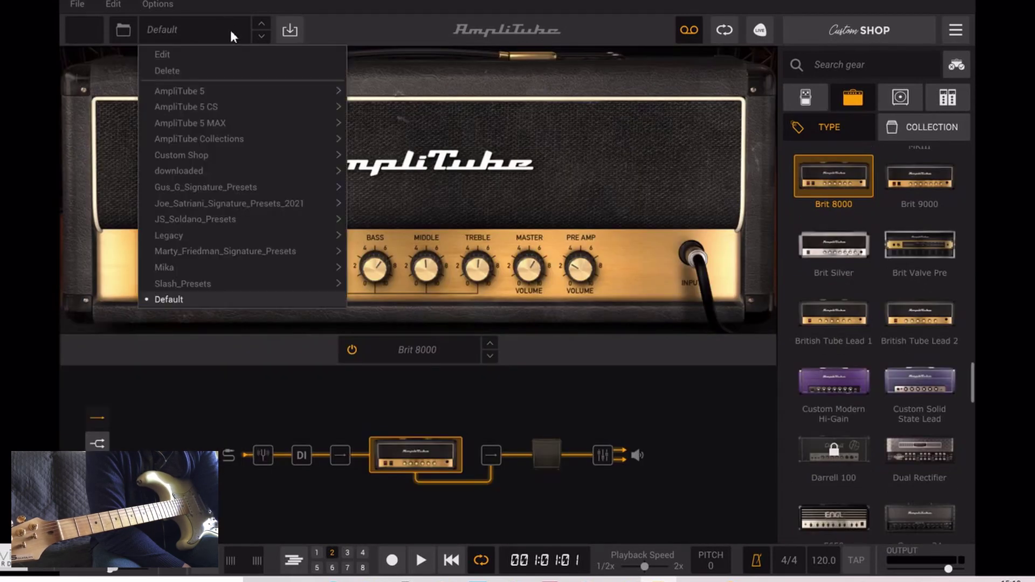
pyautogui.moveTo(235, 92)
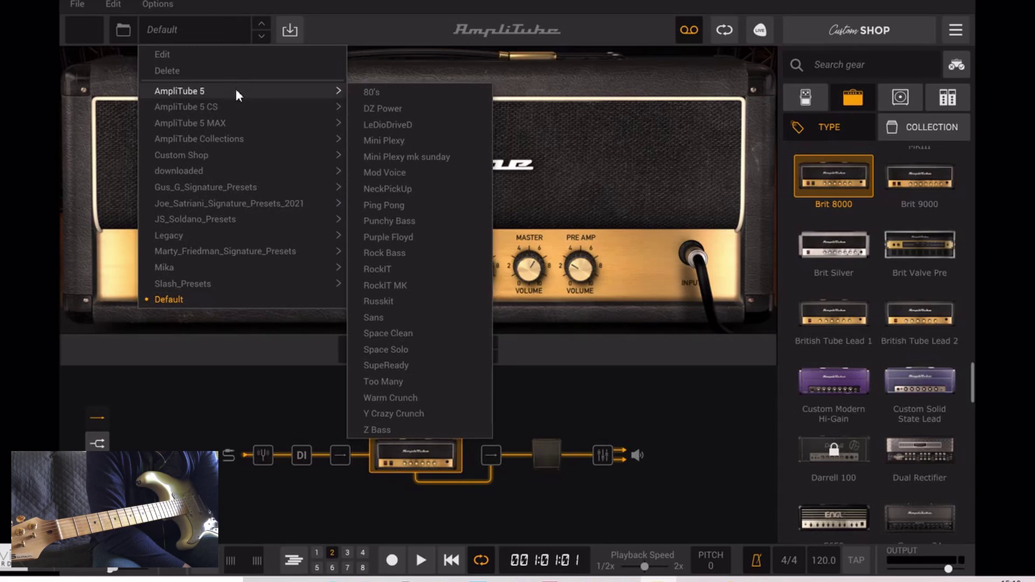
pyautogui.moveTo(264, 156)
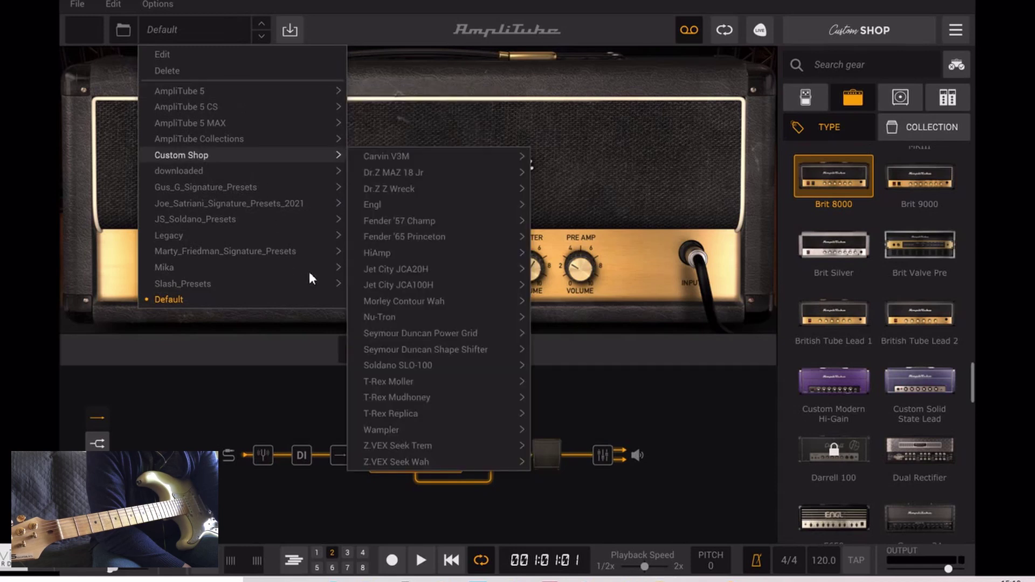
pyautogui.moveTo(318, 268)
pyautogui.moveTo(452, 241)
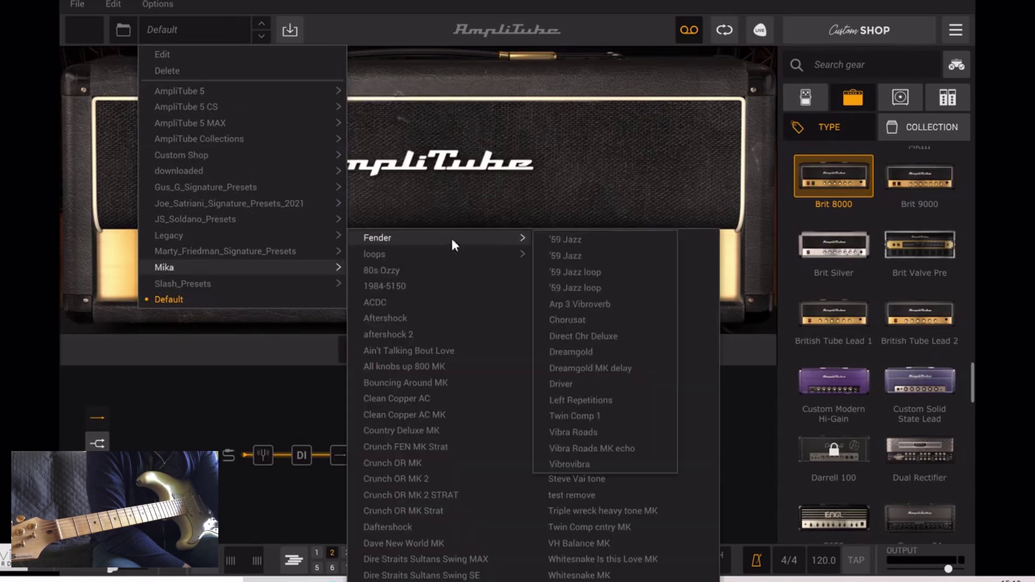
pyautogui.click(567, 318)
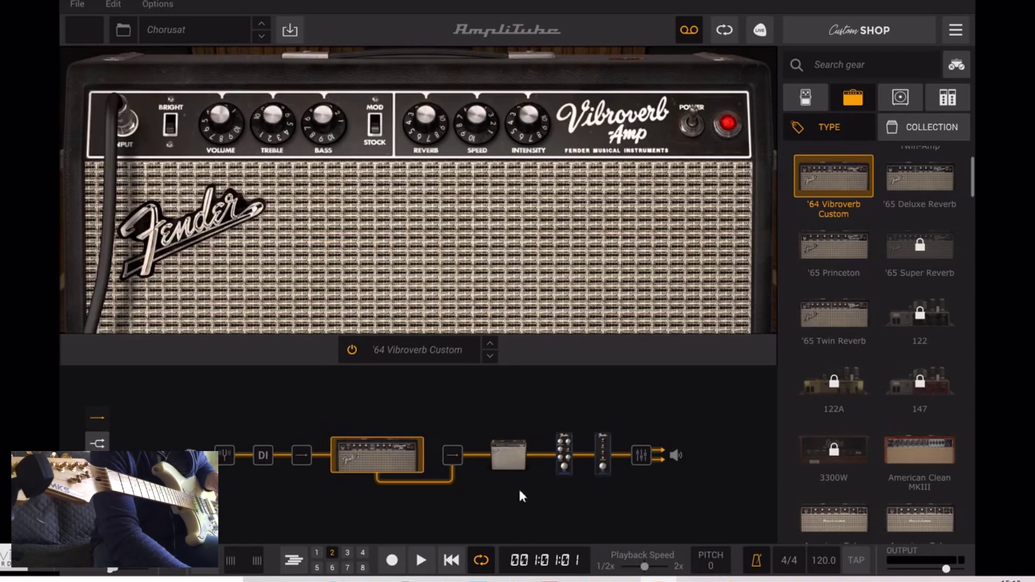
pyautogui.click(293, 561)
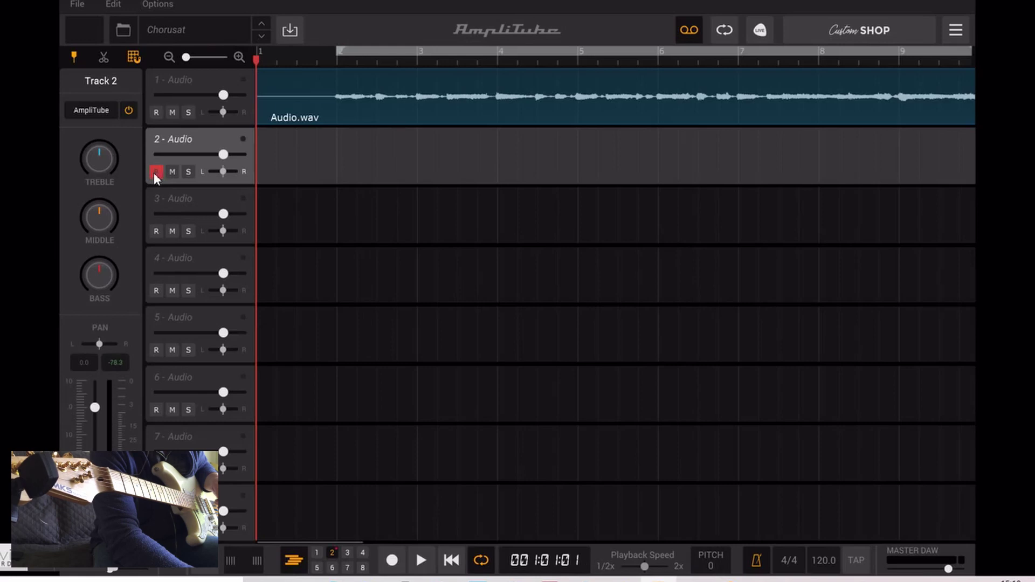
pyautogui.click(293, 561)
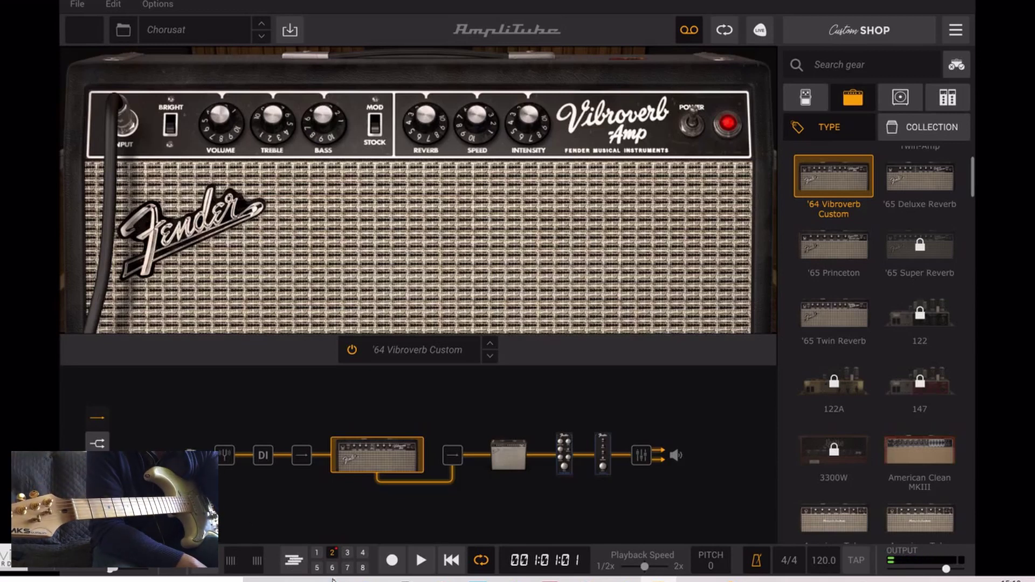
pyautogui.click(294, 561)
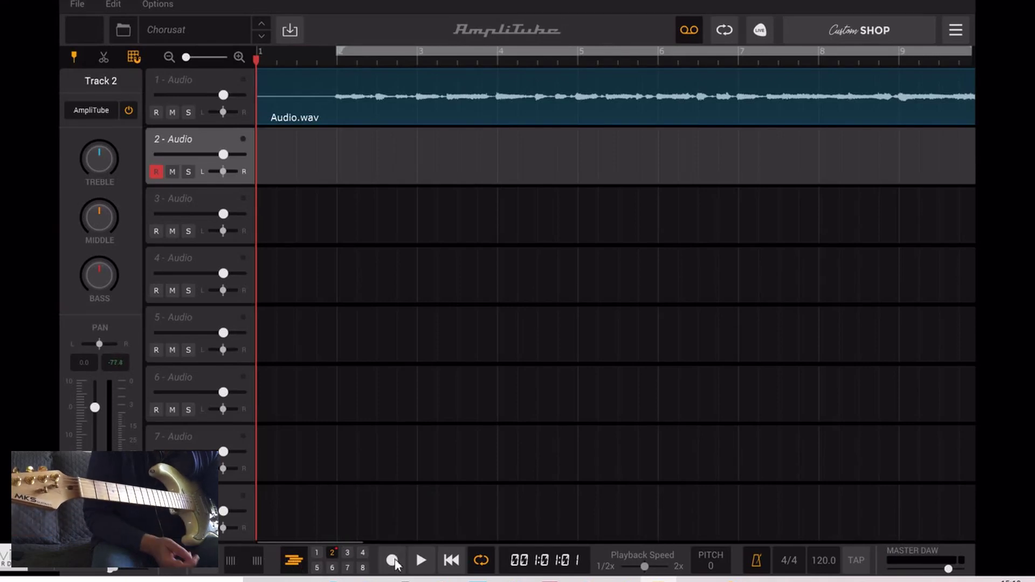
# Record a second guitar take, Audio(2).wav, on track 2 and play both tracks back.
pyautogui.click(393, 561)
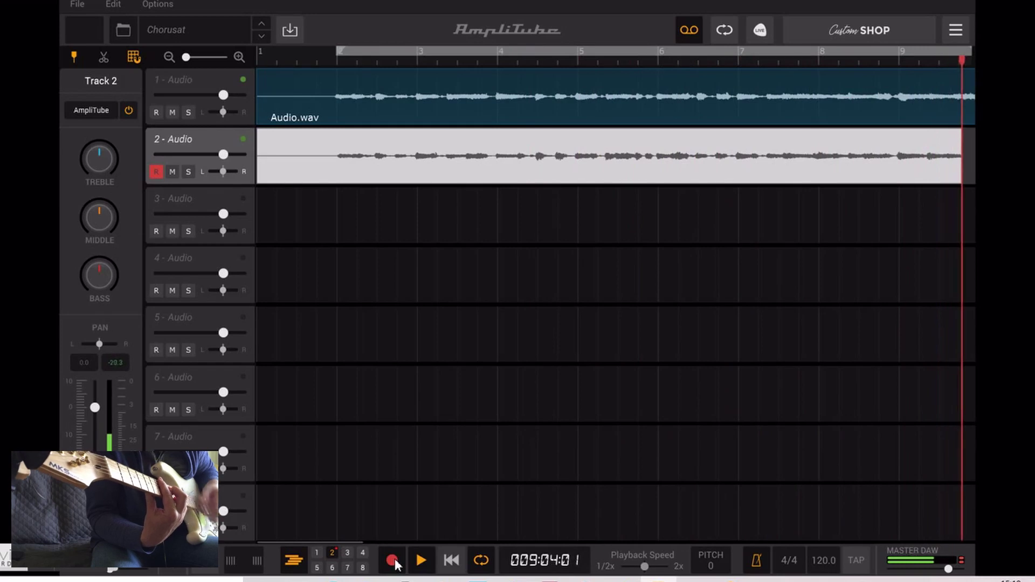
pyautogui.click(392, 562)
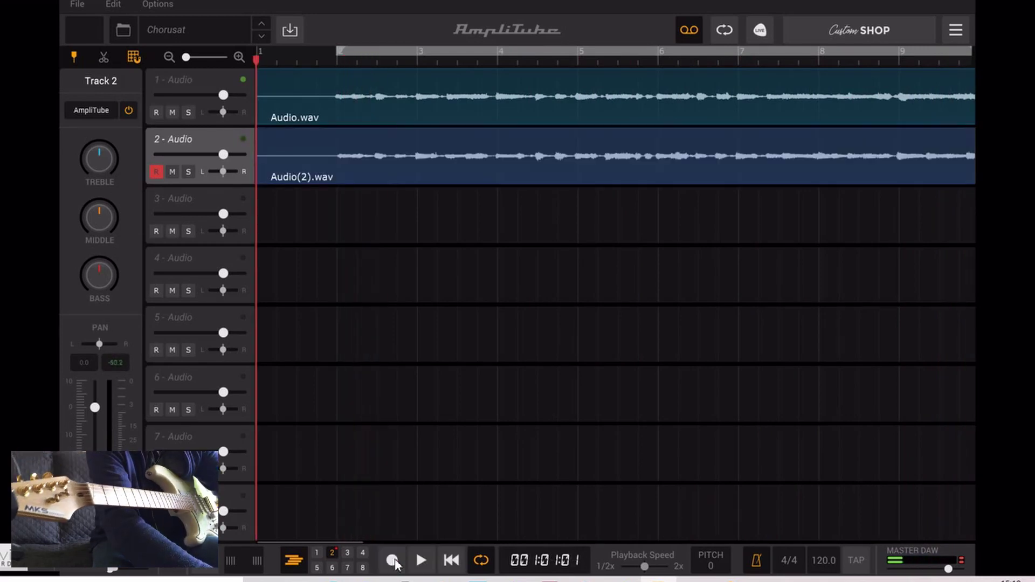
pyautogui.press('space')
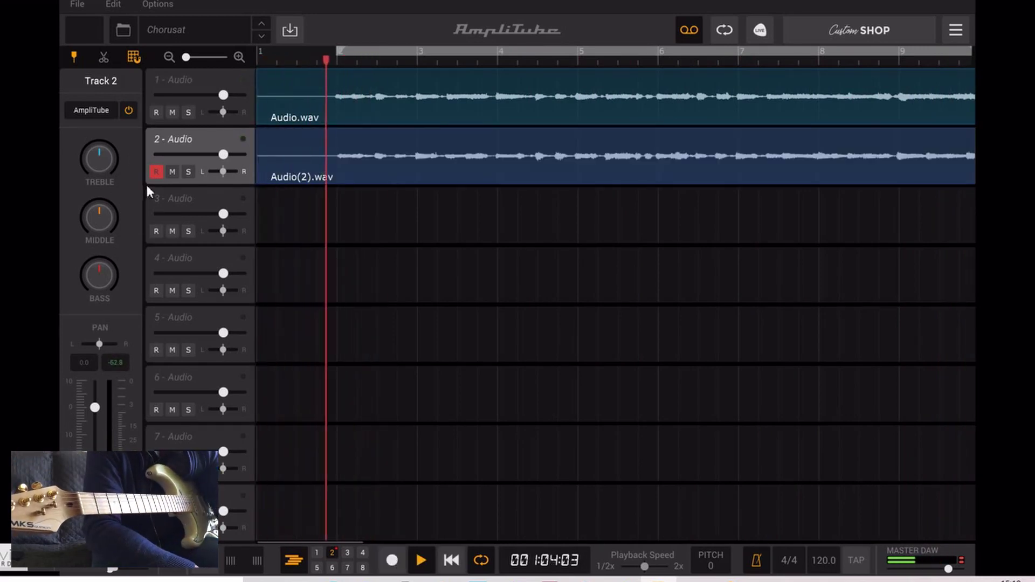
# Disarm track 2, pan track 1 left and track 2 hard right, then stop playback.
pyautogui.click(156, 171)
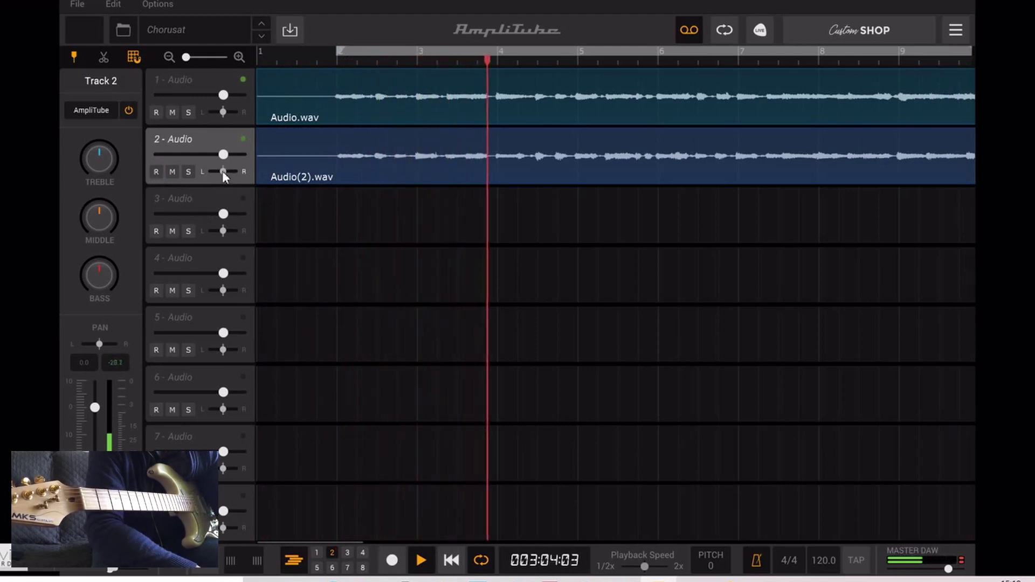
pyautogui.moveTo(222, 172); pyautogui.dragTo(230, 172)
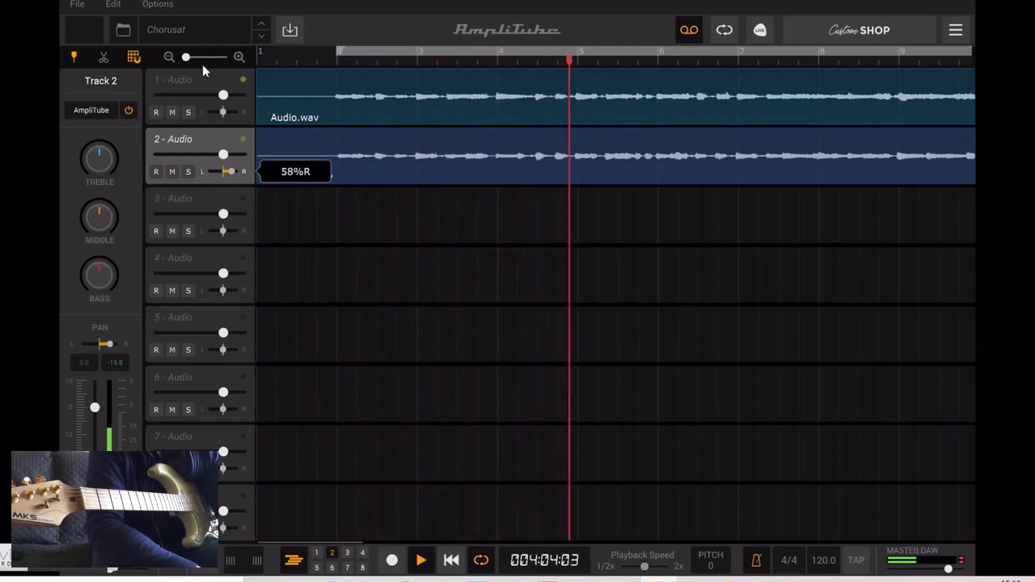
pyautogui.moveTo(222, 111); pyautogui.dragTo(212, 114)
pyautogui.moveTo(232, 172); pyautogui.dragTo(234, 172)
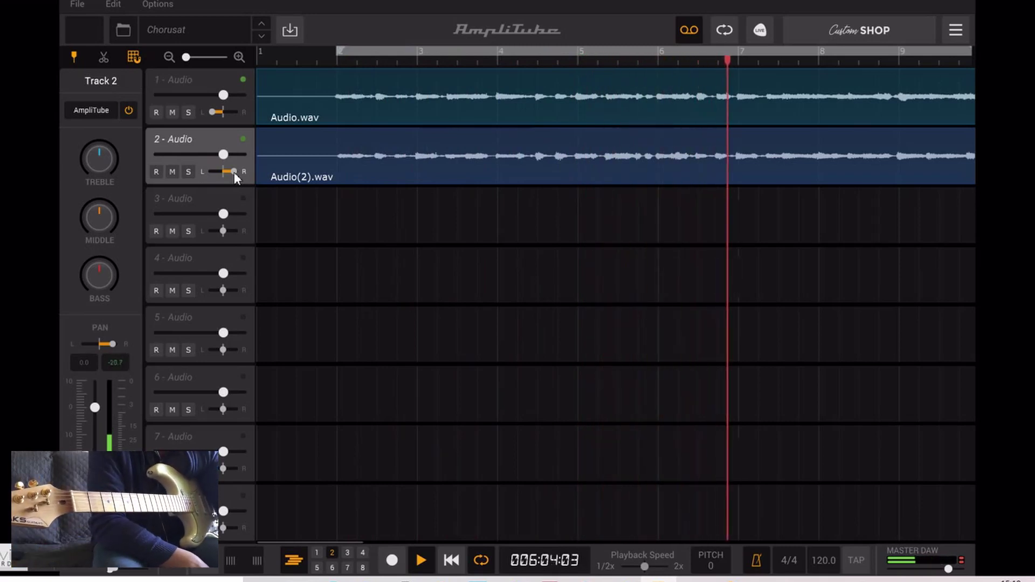
pyautogui.press('space')
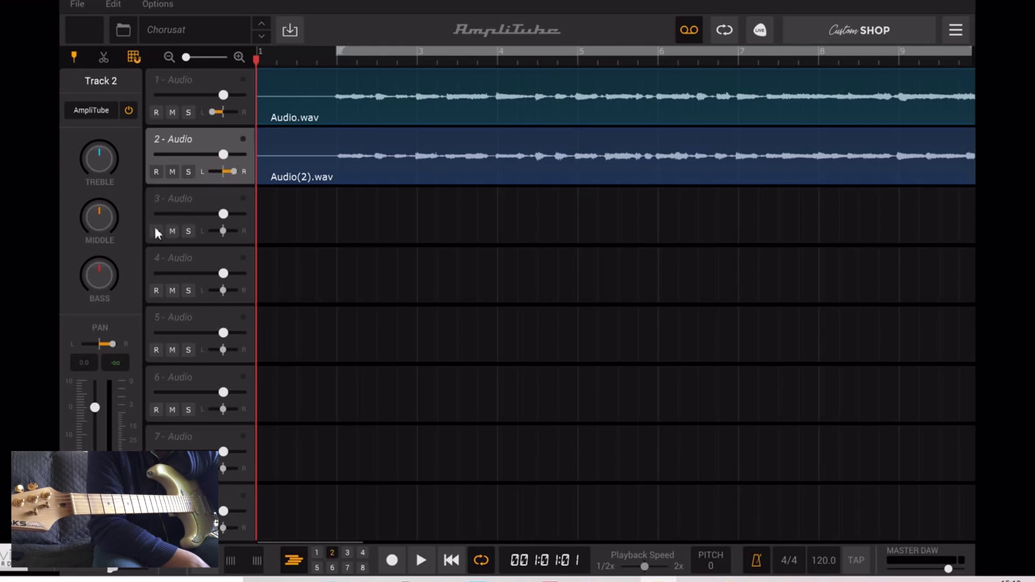
# Select track 3, arm it for recording, and enable AmpliTube processing on it.
pyautogui.click(170, 205)
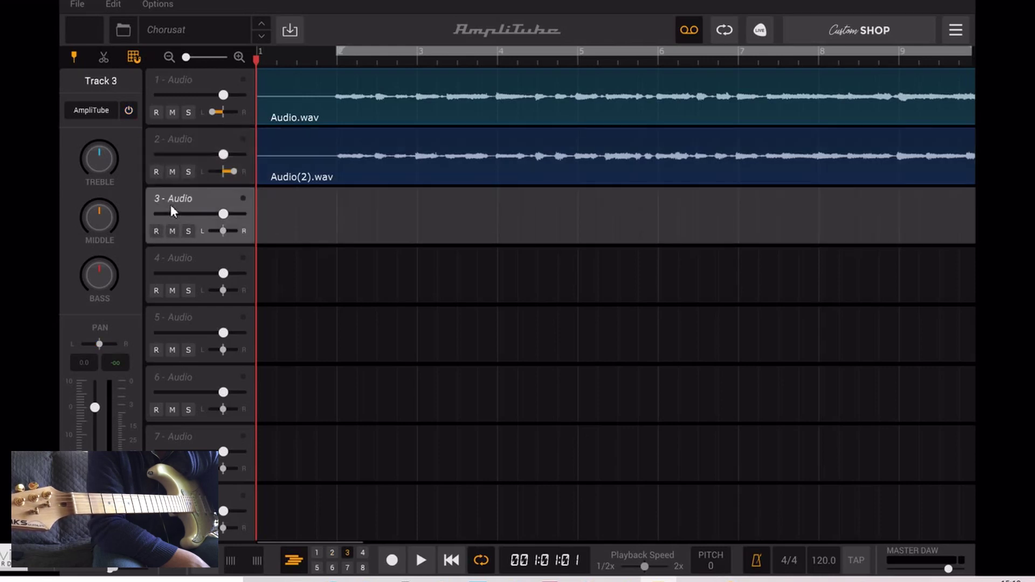
pyautogui.click(155, 232)
pyautogui.click(293, 561)
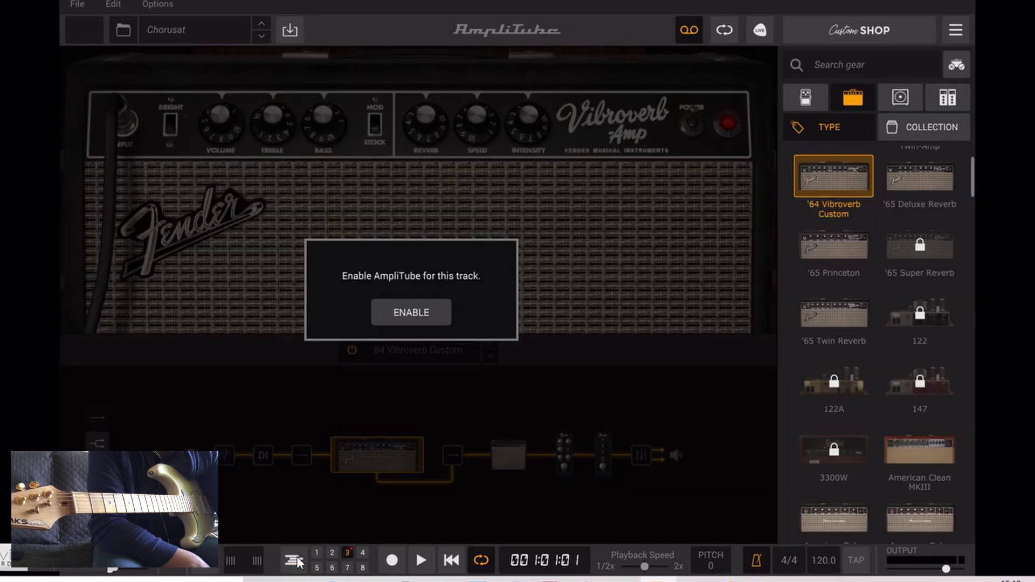
pyautogui.click(412, 312)
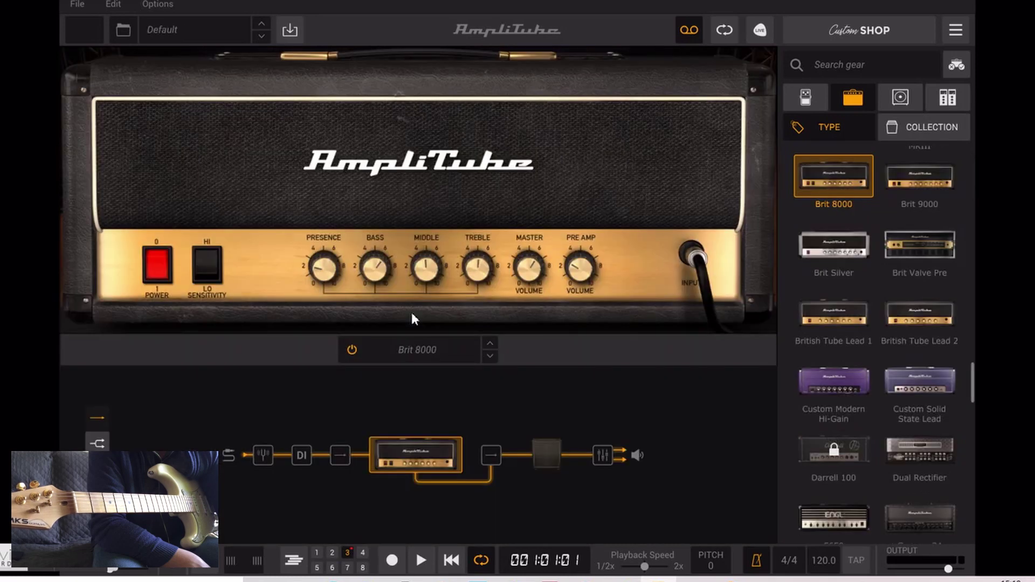
# Load the Mika > Fender > Arp 3 Vibroverb preset on track 3 and return to the recorder.
pyautogui.click(228, 33)
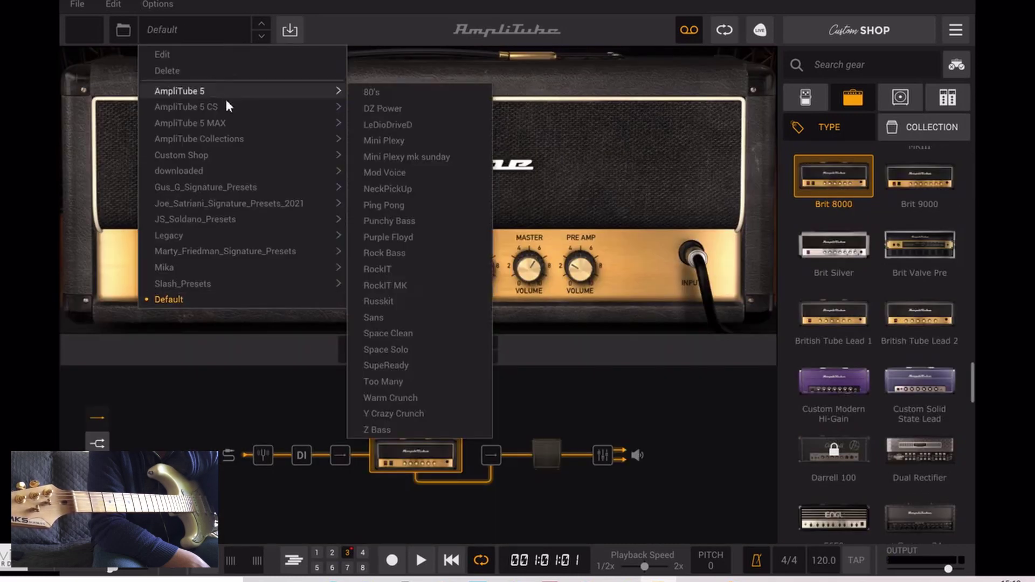
pyautogui.moveTo(323, 265)
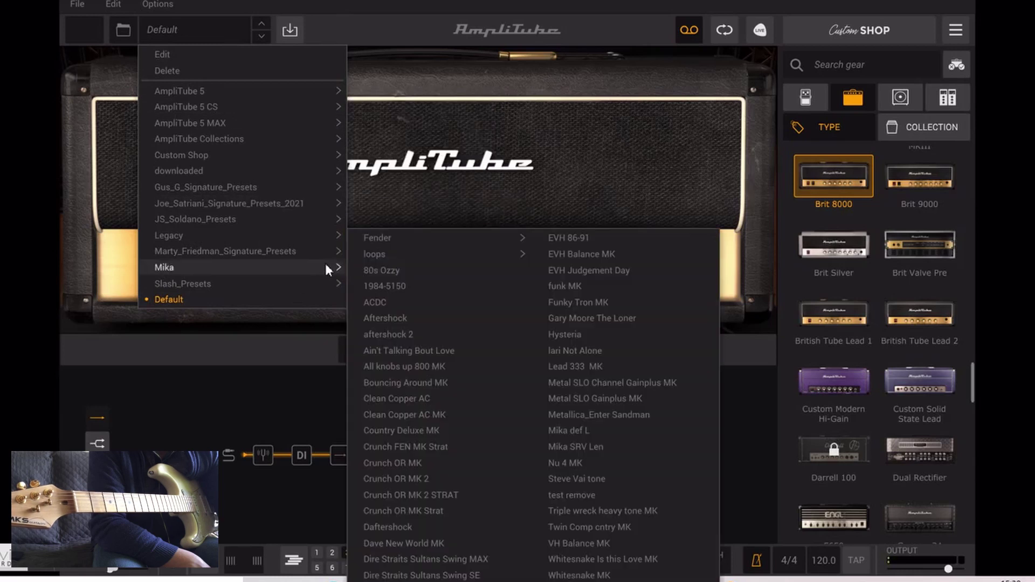
pyautogui.moveTo(516, 238)
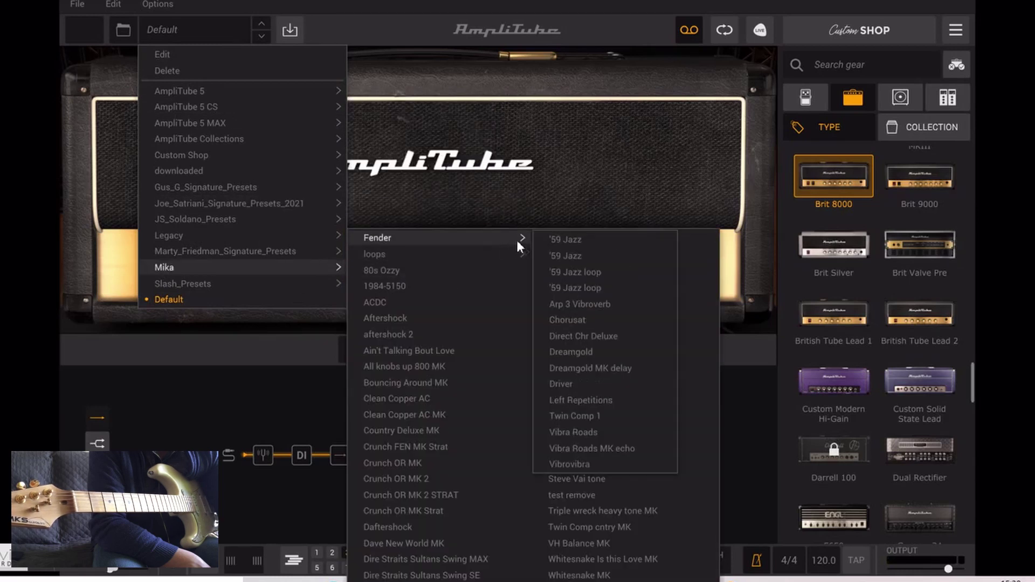
pyautogui.scroll(-3, 574, 303)
pyautogui.click(574, 299)
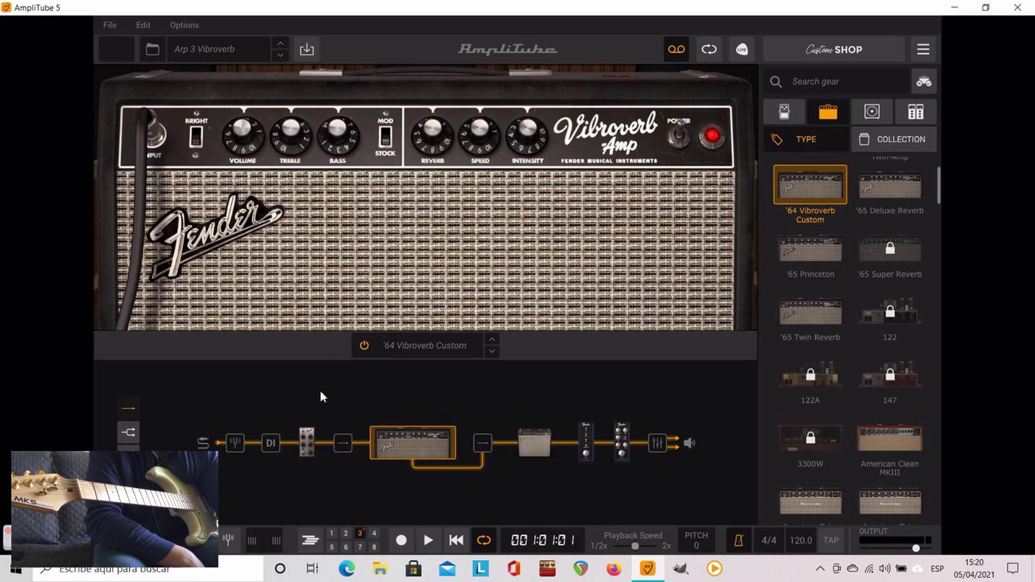
pyautogui.click(311, 539)
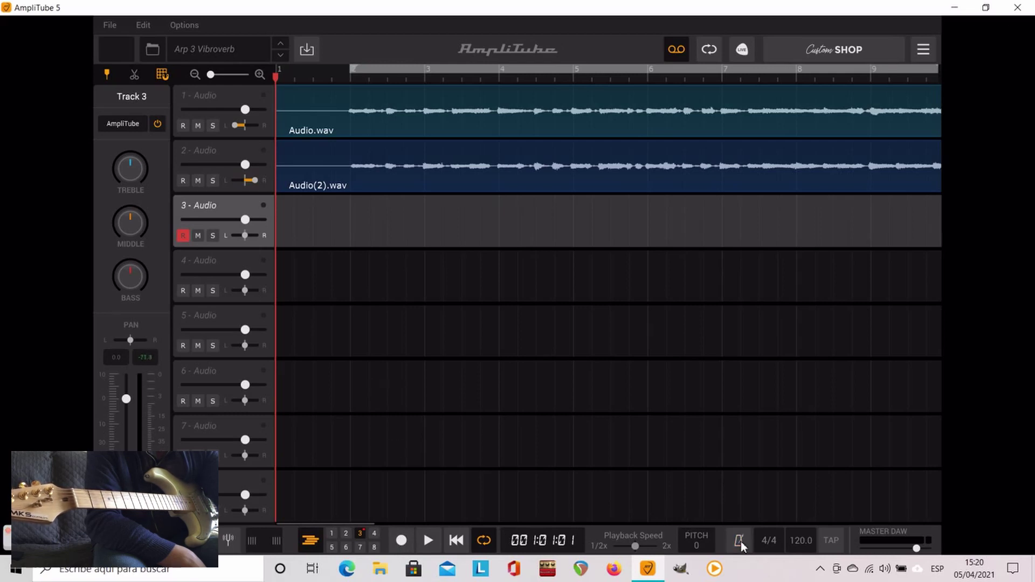
# Record a third guitar take, Audio(3).wav, on track 3, then play all three tracks back.
pyautogui.click(400, 542)
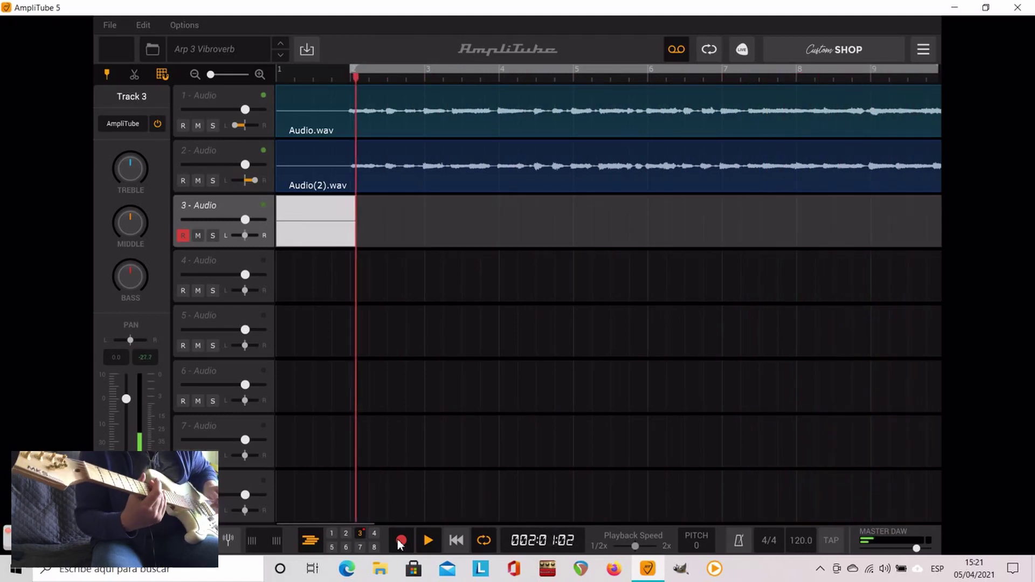
pyautogui.click(399, 540)
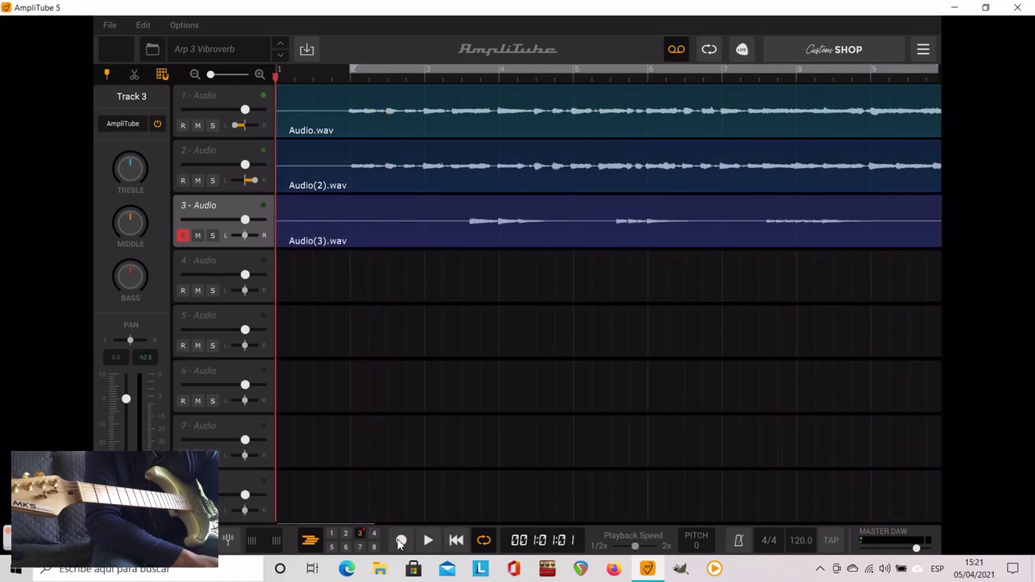
pyautogui.press('space')
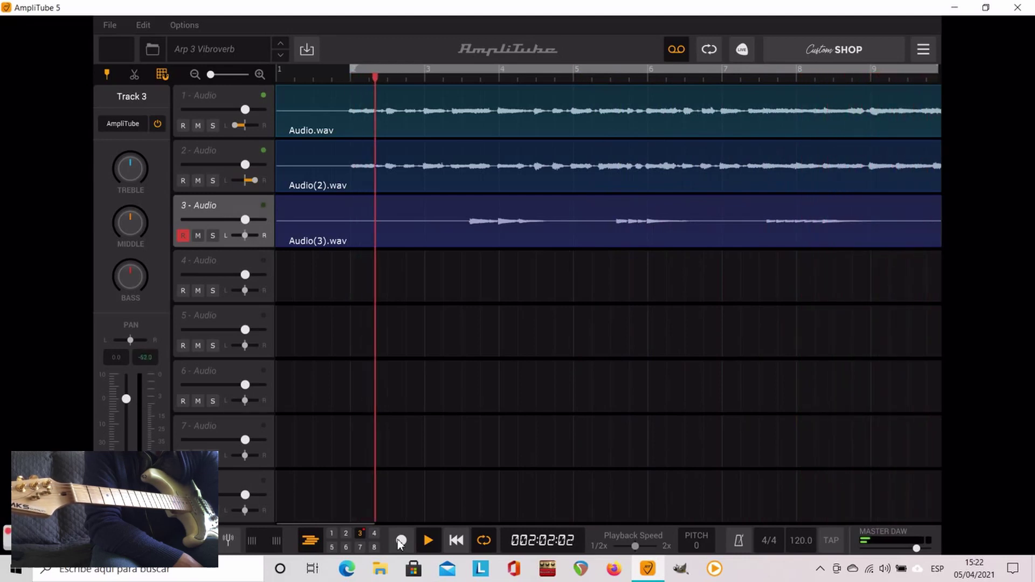
pyautogui.press('space')
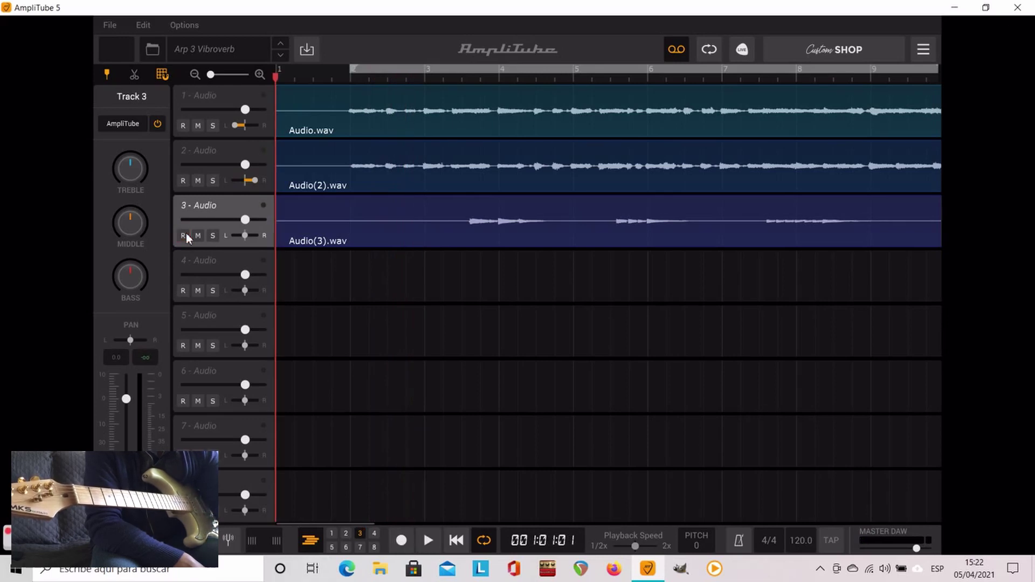
# Change the Audio/MIDI buffer size from 256 to 512 and play the three-track mix.
pyautogui.click(183, 28)
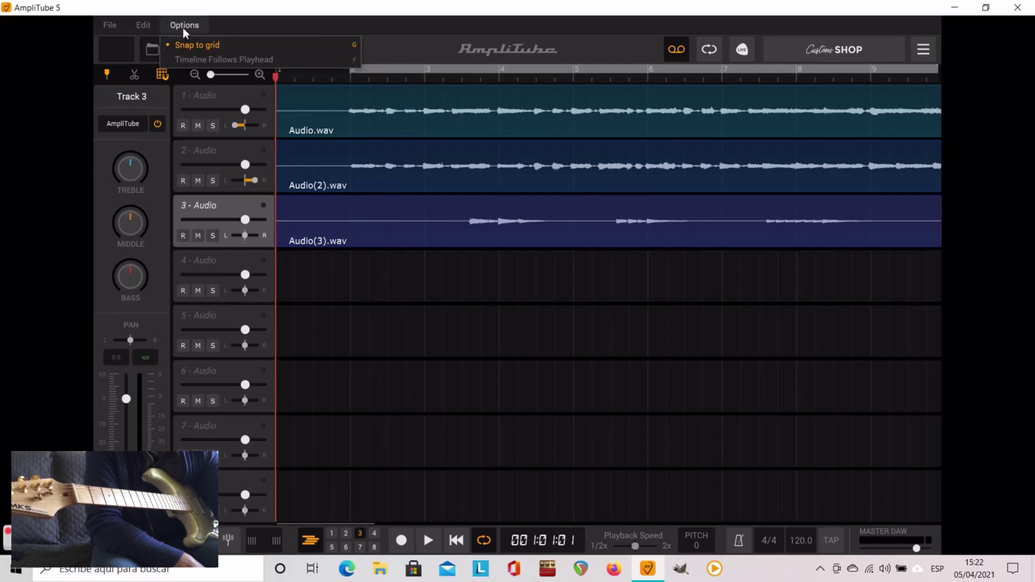
pyautogui.click(154, 24)
pyautogui.moveTo(184, 29)
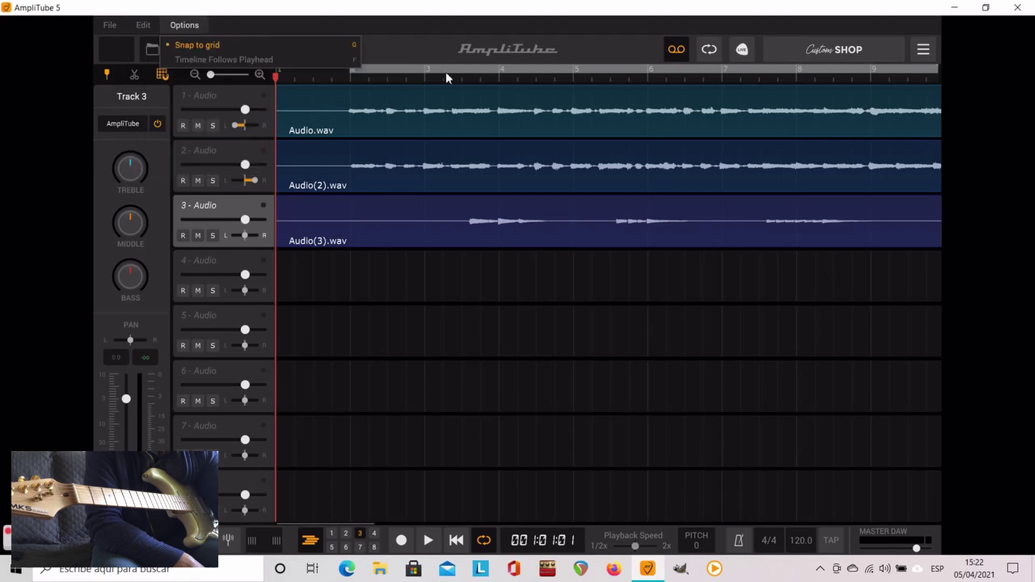
pyautogui.click(925, 54)
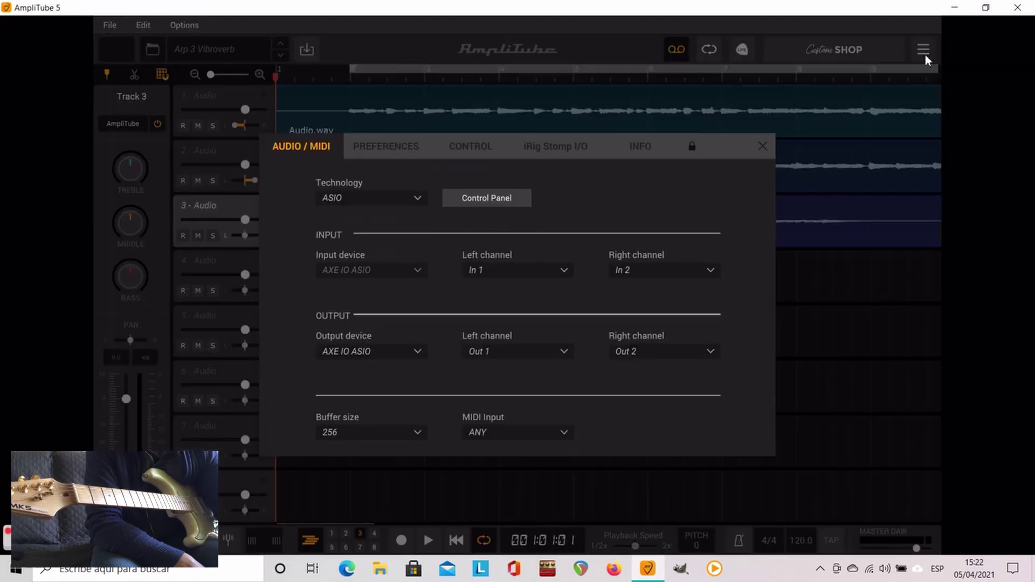
pyautogui.click(410, 432)
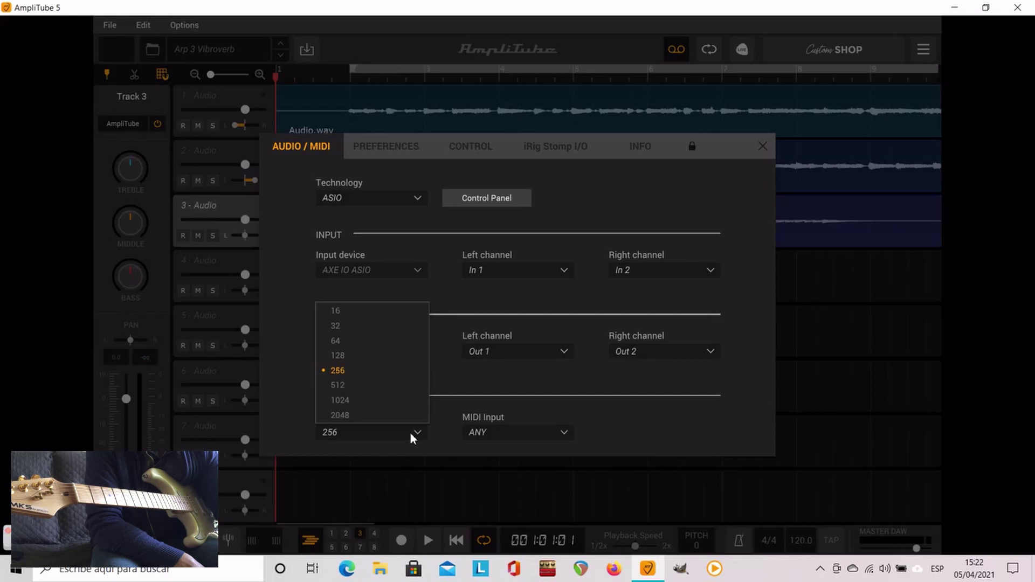
pyautogui.click(359, 386)
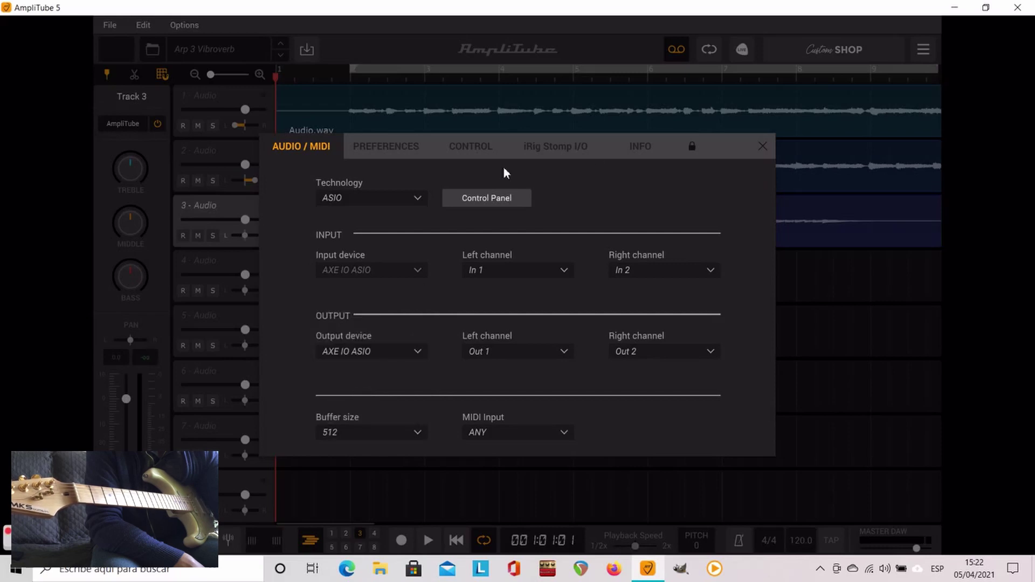
pyautogui.click(760, 148)
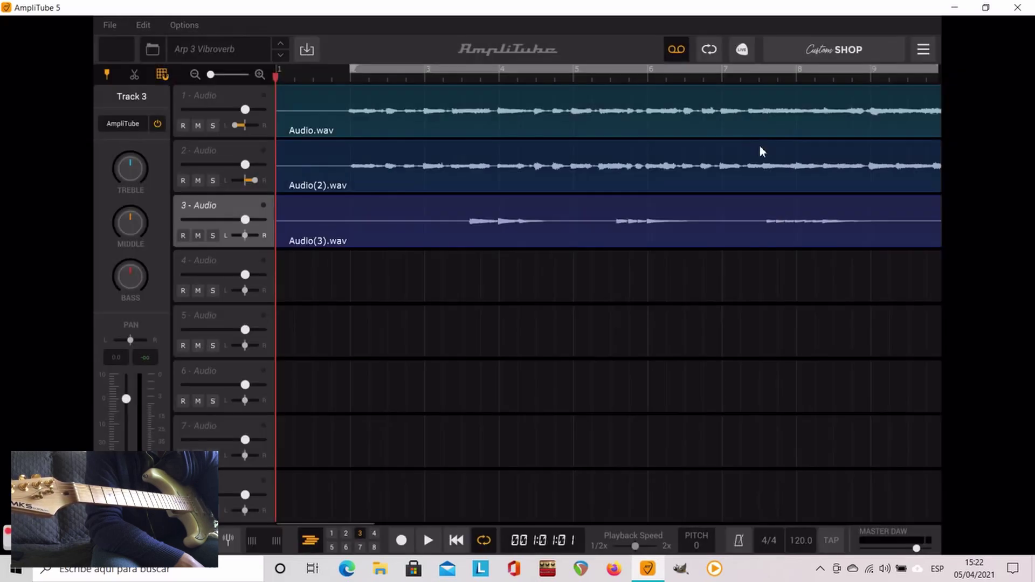
pyautogui.press('space')
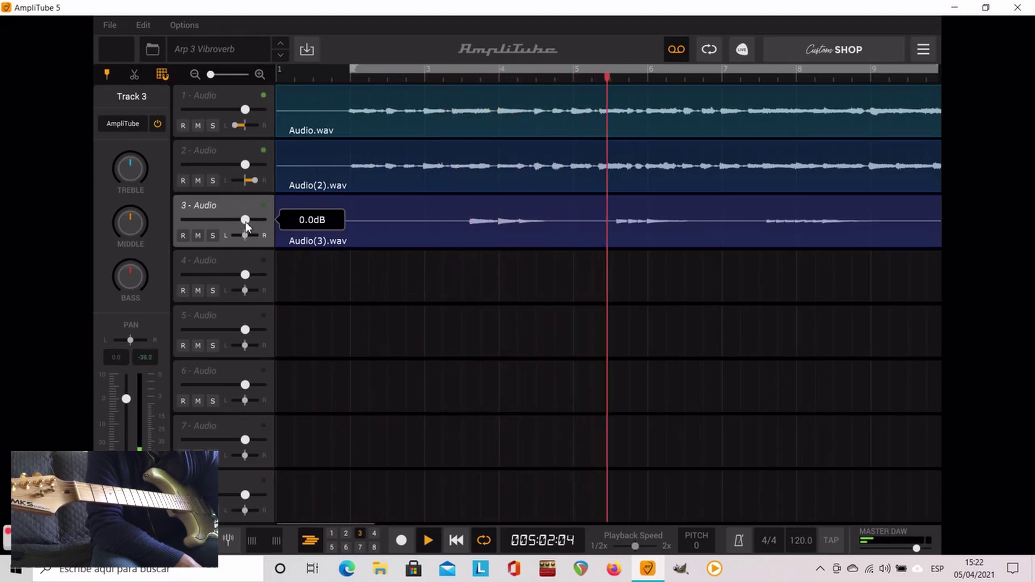
# Lower track 3's volume to about -3 dB during playback, then stop playback.
pyautogui.moveTo(245, 220); pyautogui.dragTo(235, 225)
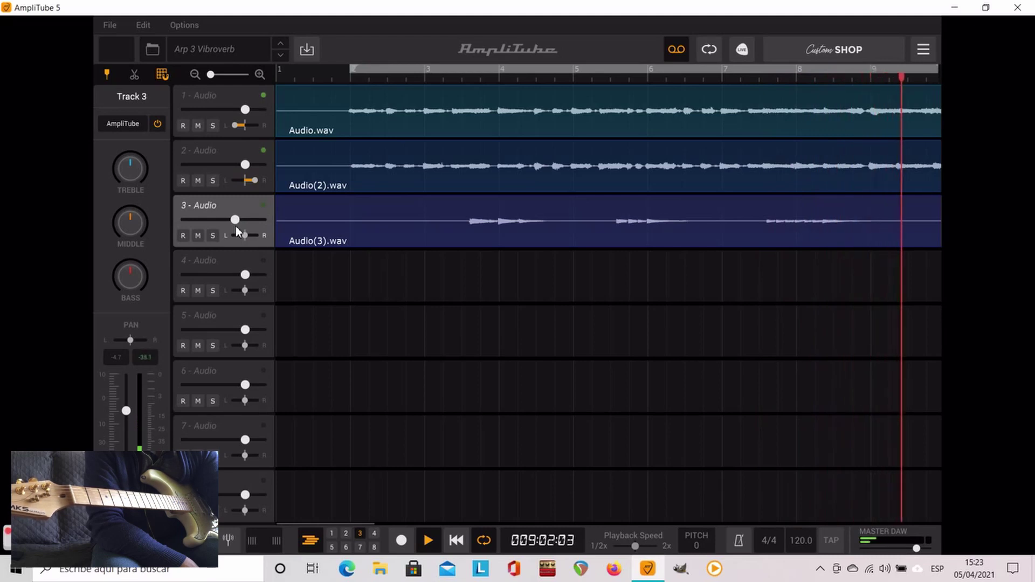
pyautogui.press('space')
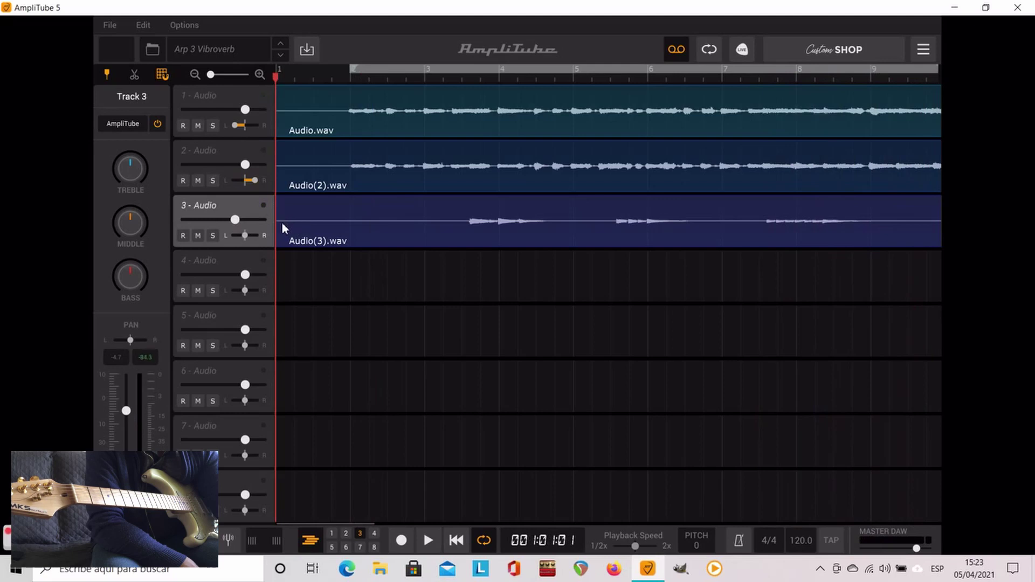
# Trim the start of the Audio(3).wav clip and shorten the end of track 2's clip.
pyautogui.moveTo(279, 223); pyautogui.dragTo(312, 223)
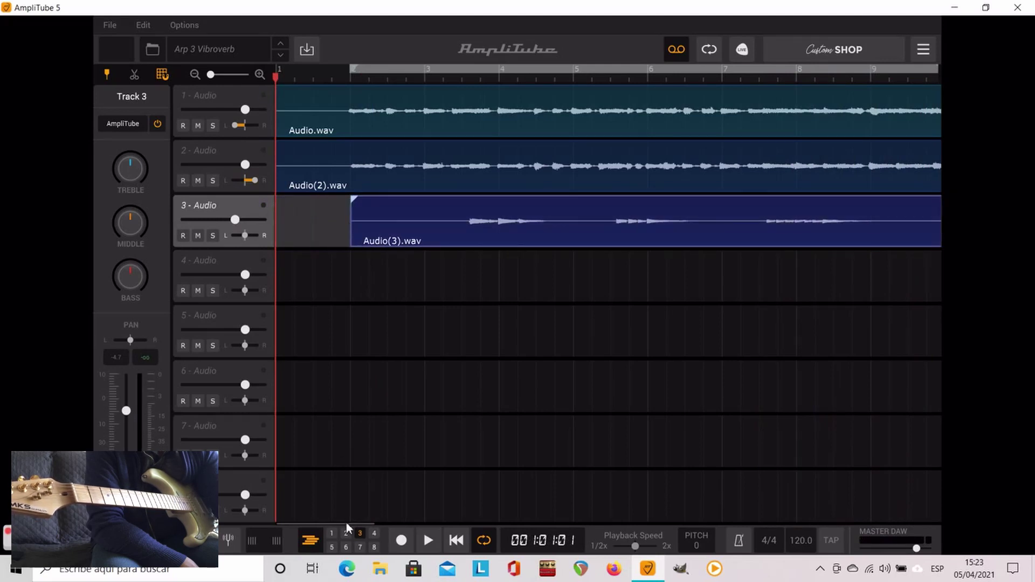
pyautogui.moveTo(347, 522); pyautogui.dragTo(451, 516)
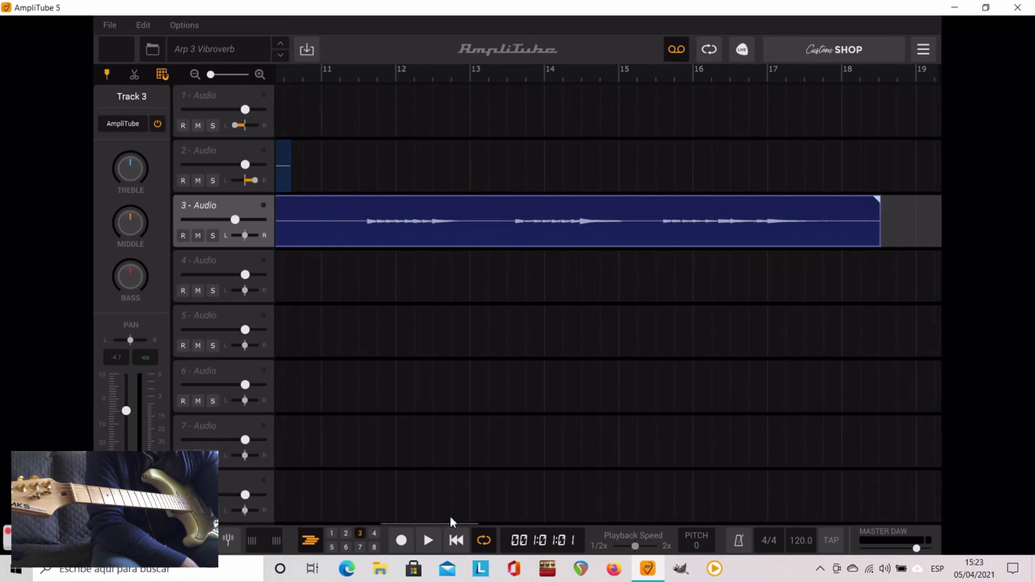
pyautogui.moveTo(450, 515); pyautogui.dragTo(419, 513)
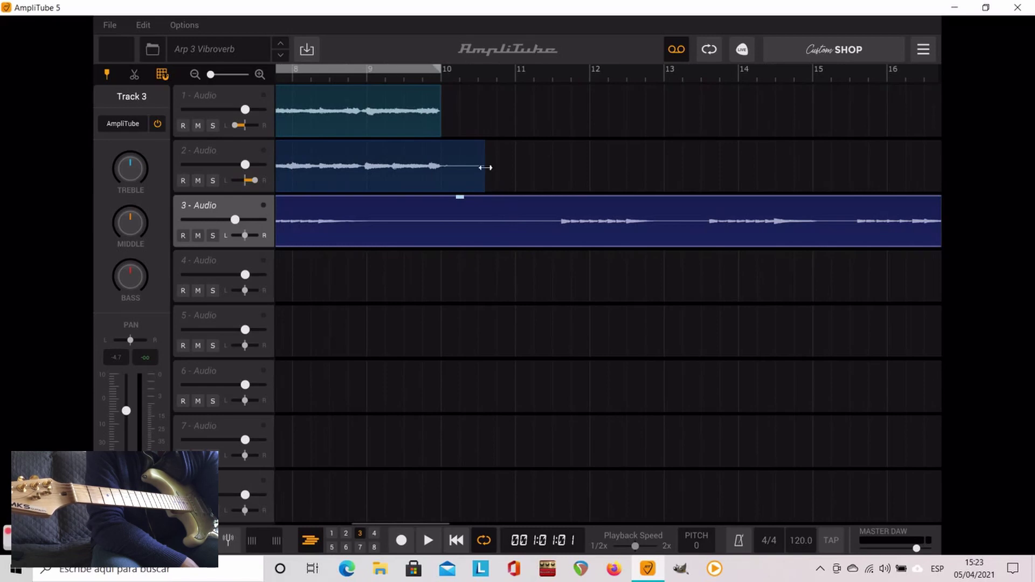
pyautogui.moveTo(486, 167); pyautogui.dragTo(465, 170)
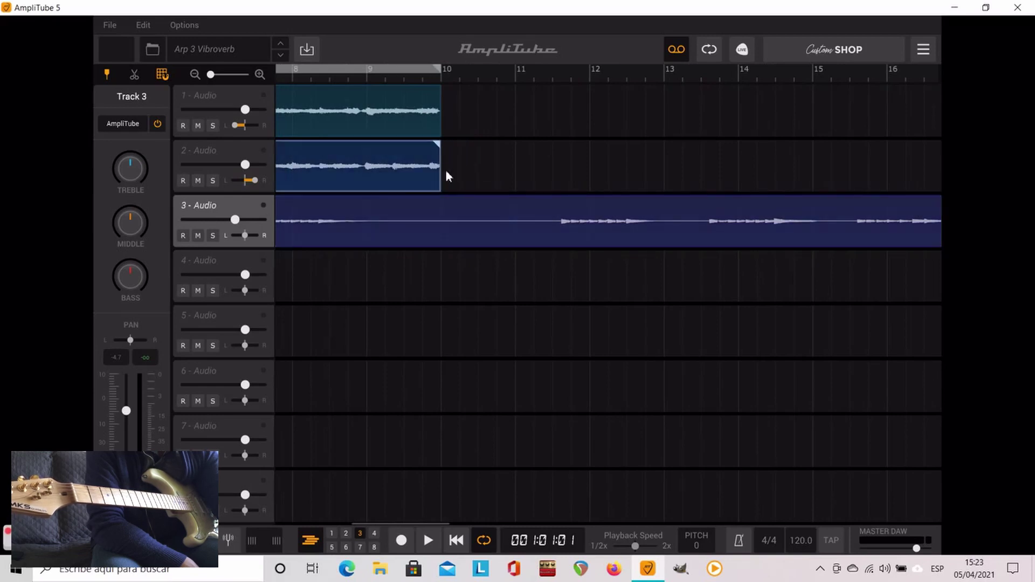
pyautogui.moveTo(400, 523); pyautogui.dragTo(306, 520)
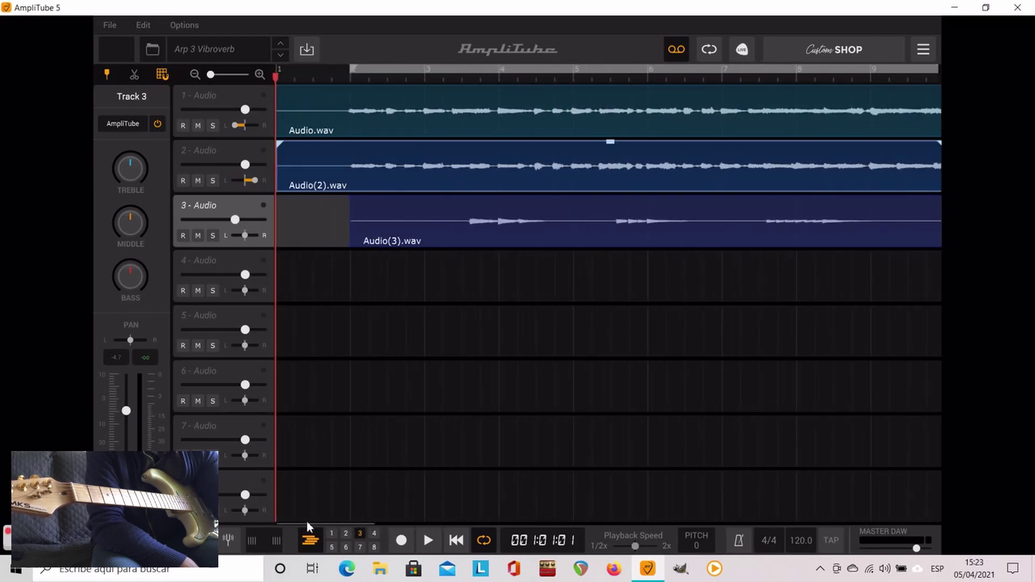
# Trim Audio(3).wav's start and slide the clip along track 3 to just after bar 2.
pyautogui.click(352, 230)
pyautogui.moveTo(352, 230); pyautogui.dragTo(710, 183)
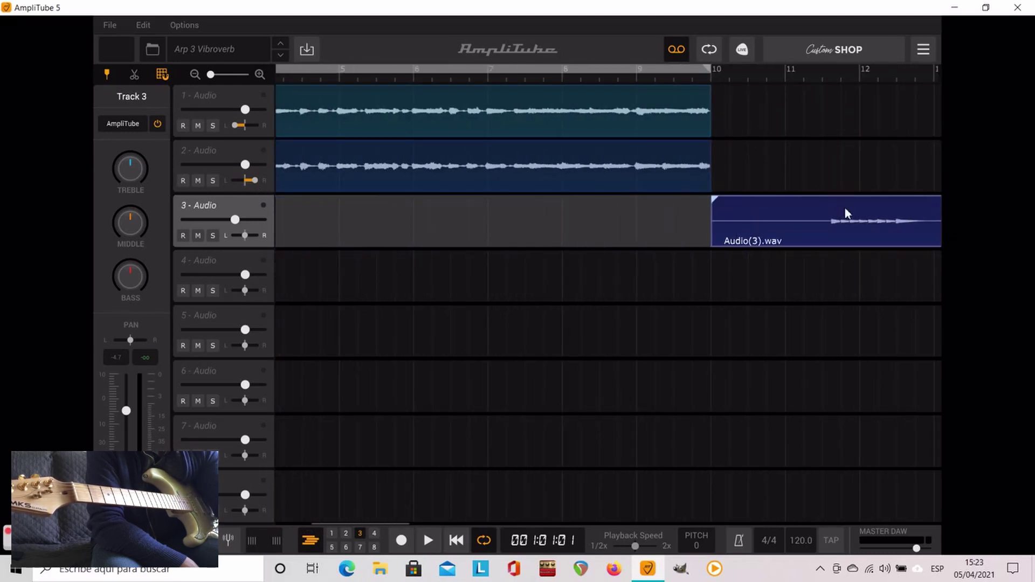
pyautogui.moveTo(846, 213); pyautogui.dragTo(395, 225)
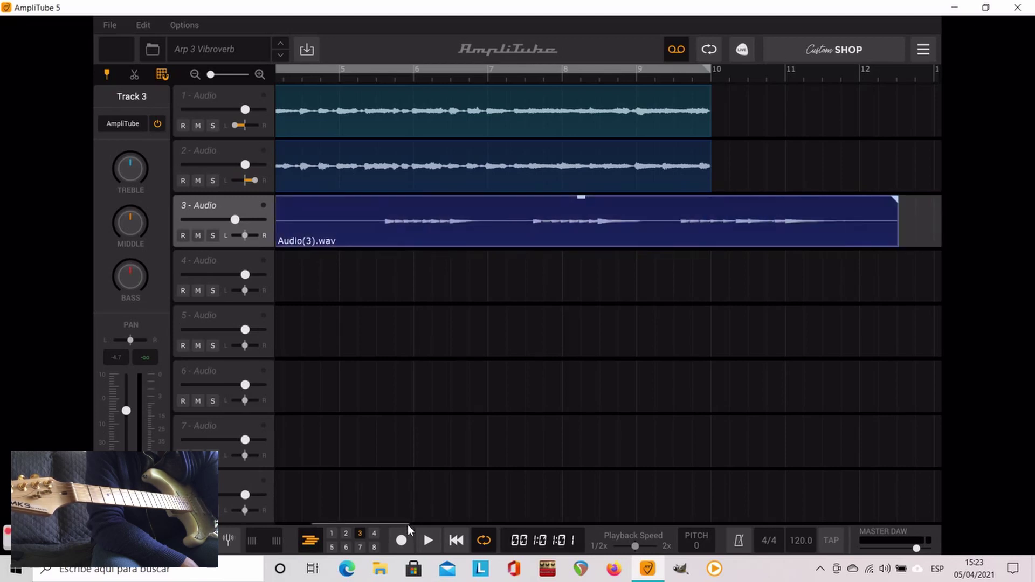
pyautogui.moveTo(407, 525); pyautogui.dragTo(387, 526)
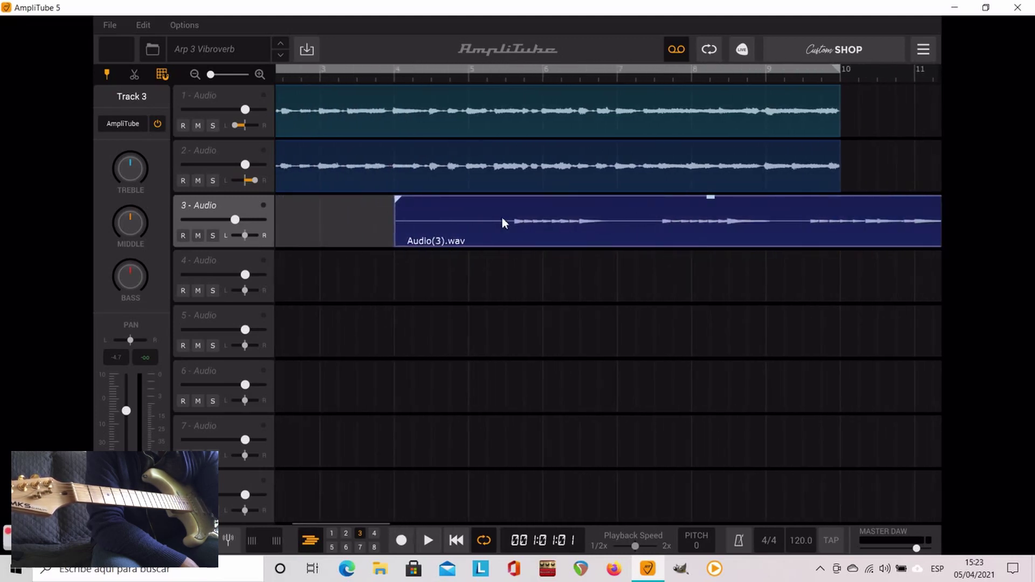
pyautogui.moveTo(501, 216); pyautogui.dragTo(313, 215)
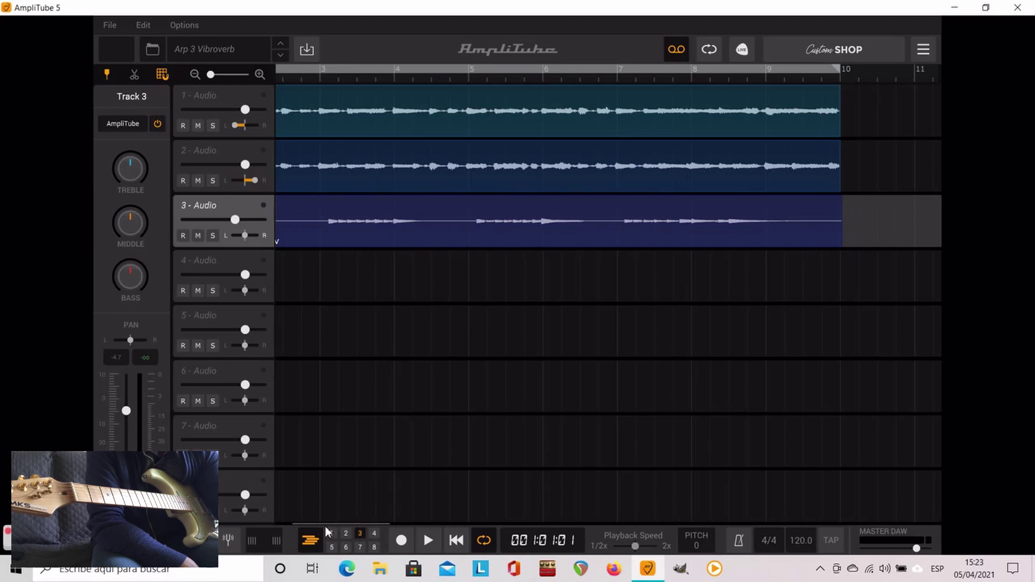
pyautogui.moveTo(316, 525); pyautogui.dragTo(296, 523)
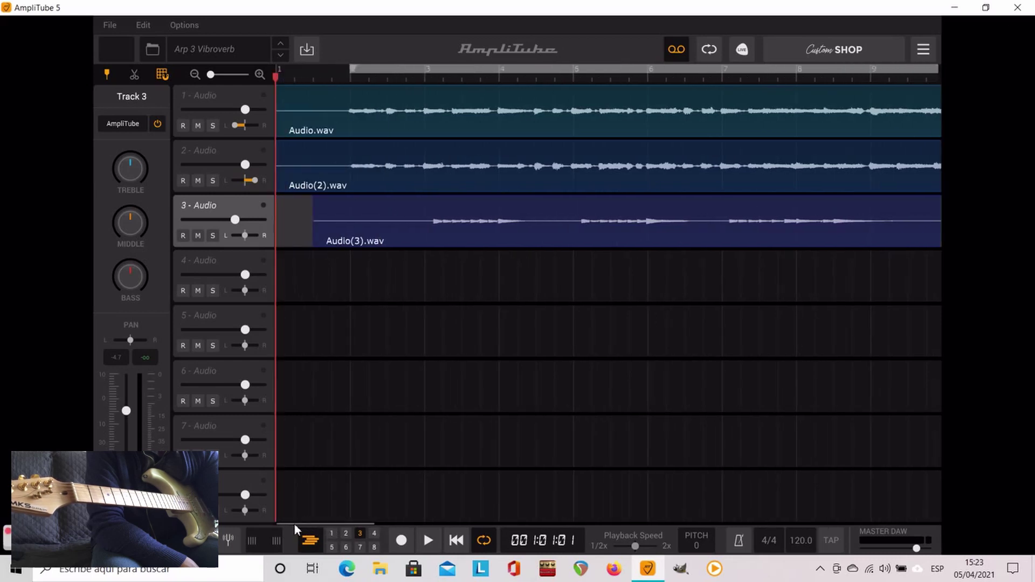
pyautogui.moveTo(391, 239); pyautogui.dragTo(445, 224)
# Play back the layered tracks, then move Audio(3).wav back to the song's start.
pyautogui.press('space')
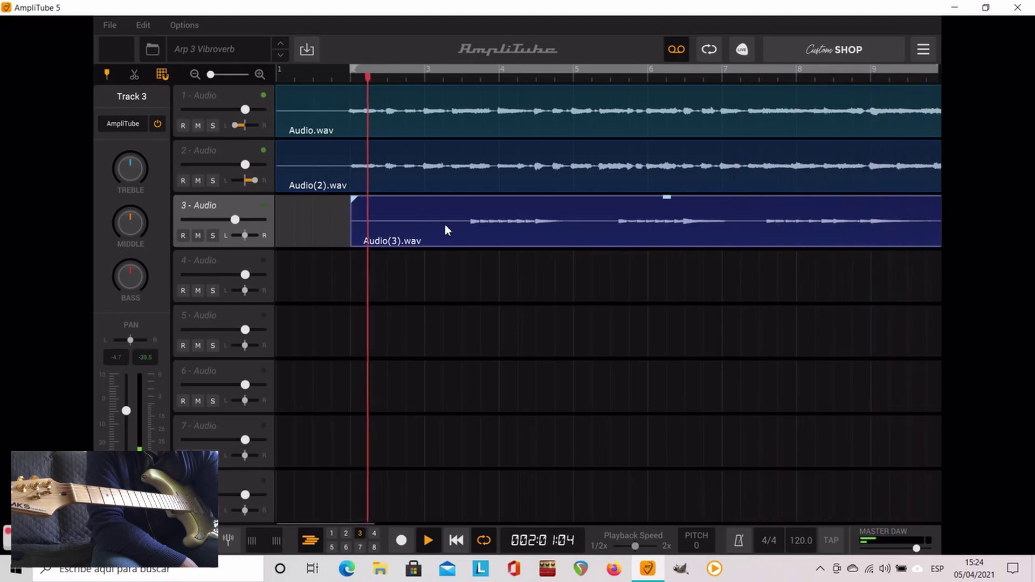
pyautogui.press('space')
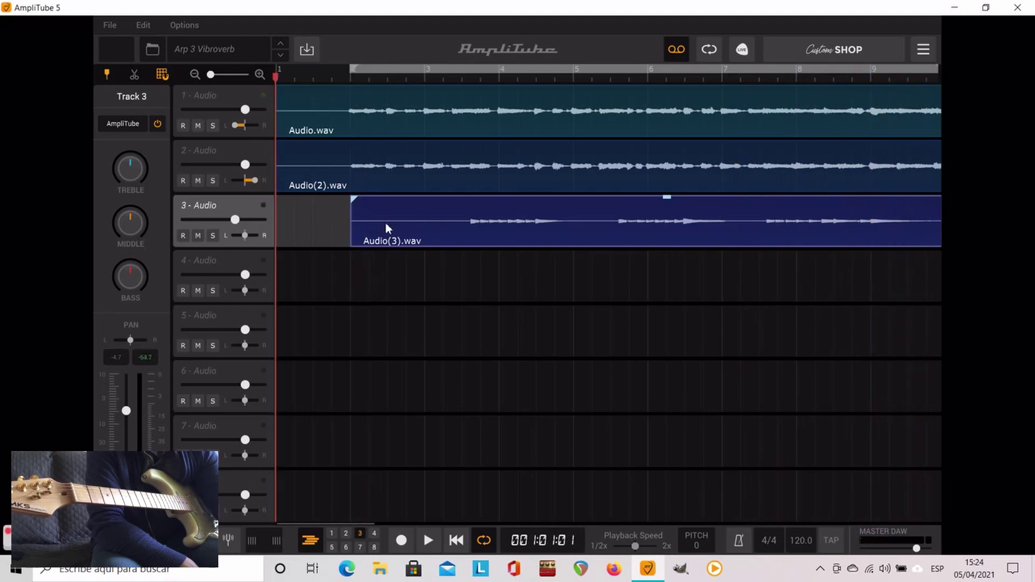
pyautogui.moveTo(385, 222); pyautogui.dragTo(204, 214)
pyautogui.moveTo(333, 223); pyautogui.dragTo(830, 230)
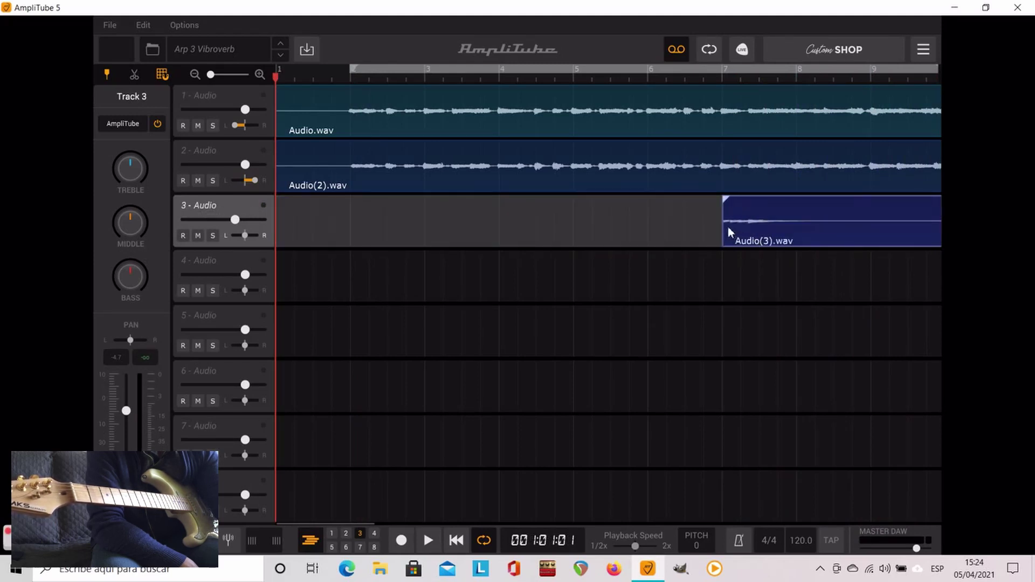
pyautogui.moveTo(726, 224); pyautogui.dragTo(144, 231)
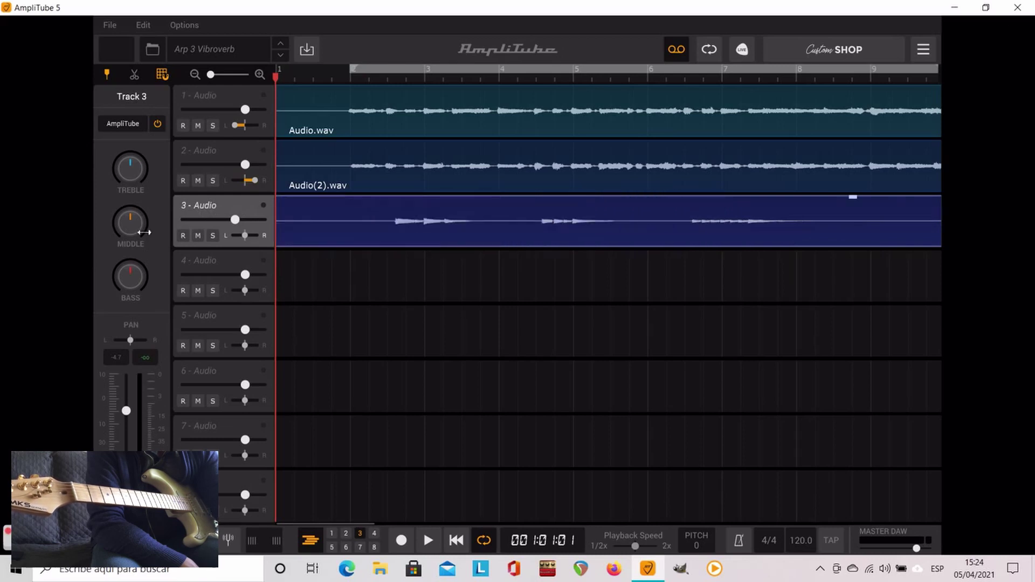
pyautogui.moveTo(424, 207); pyautogui.dragTo(674, 208)
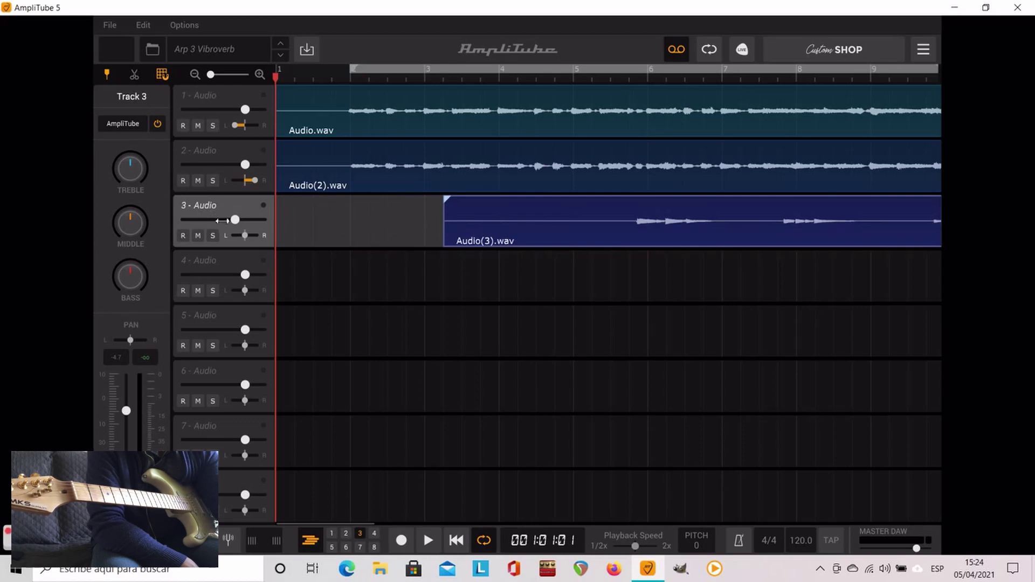
pyautogui.moveTo(528, 207); pyautogui.dragTo(267, 208)
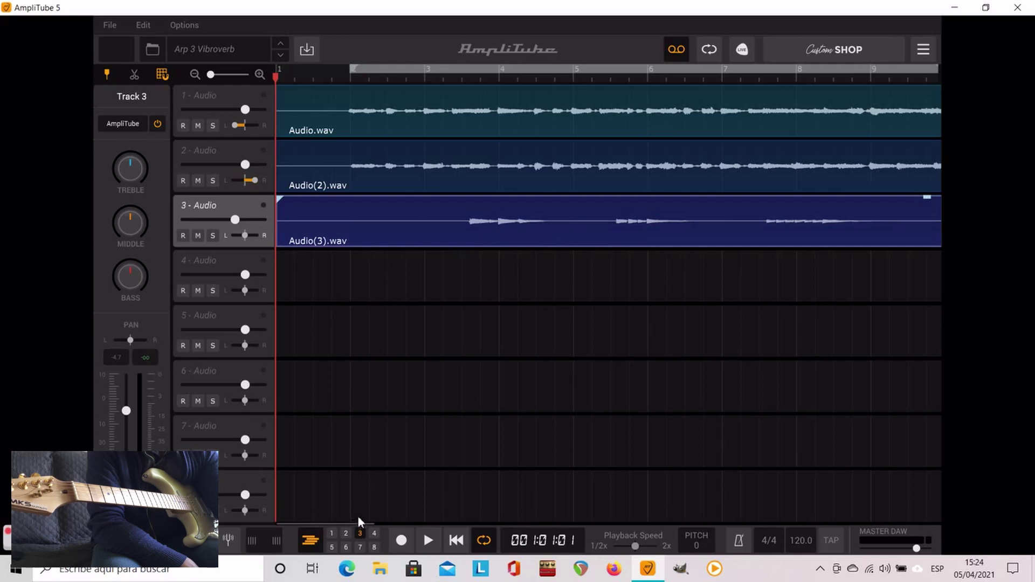
# Trim track 3's Audio(3).wav clip to end at bar 10 and play the loop.
pyautogui.moveTo(373, 524); pyautogui.dragTo(467, 522)
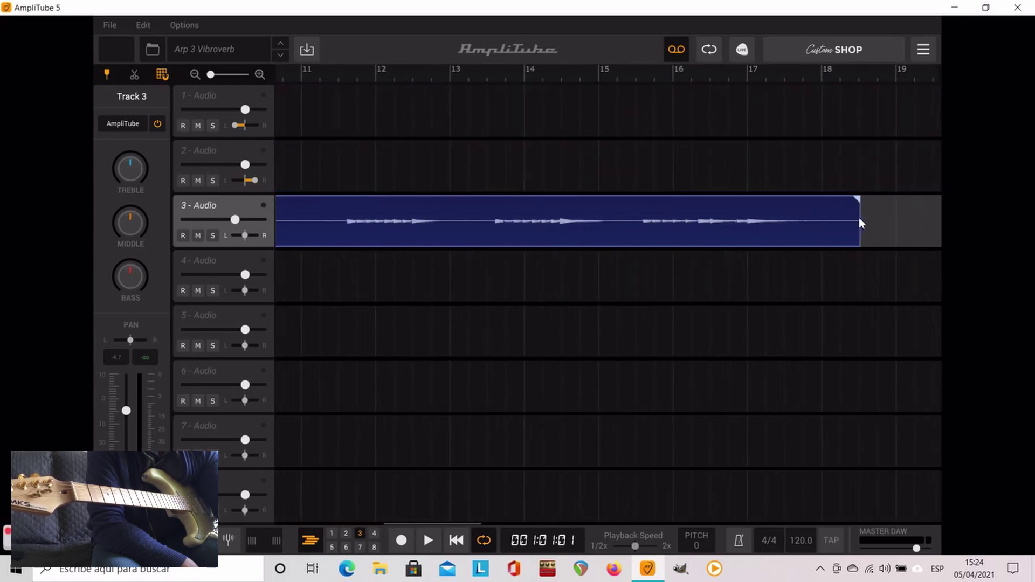
pyautogui.moveTo(860, 211); pyautogui.dragTo(381, 207)
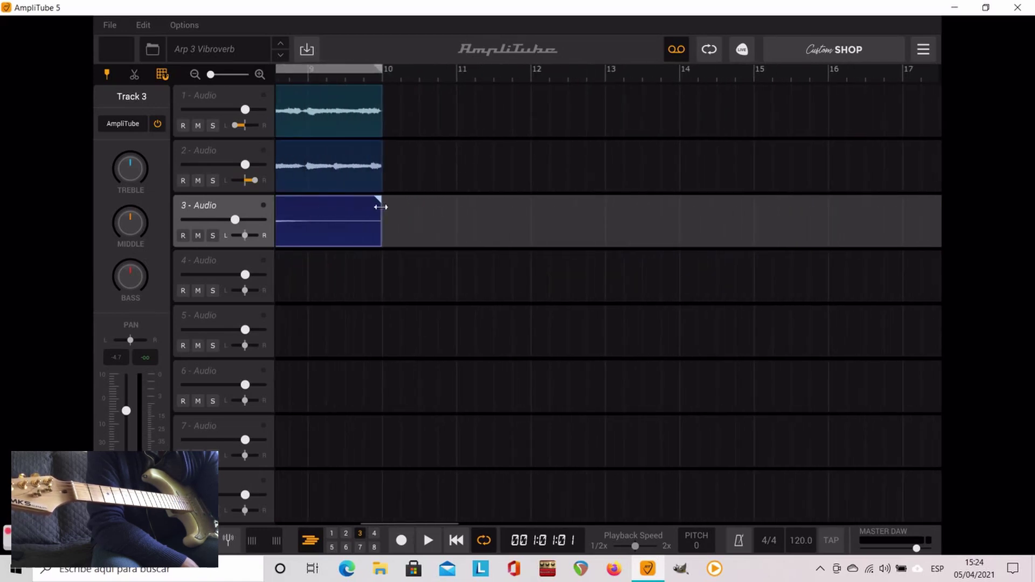
pyautogui.press('space')
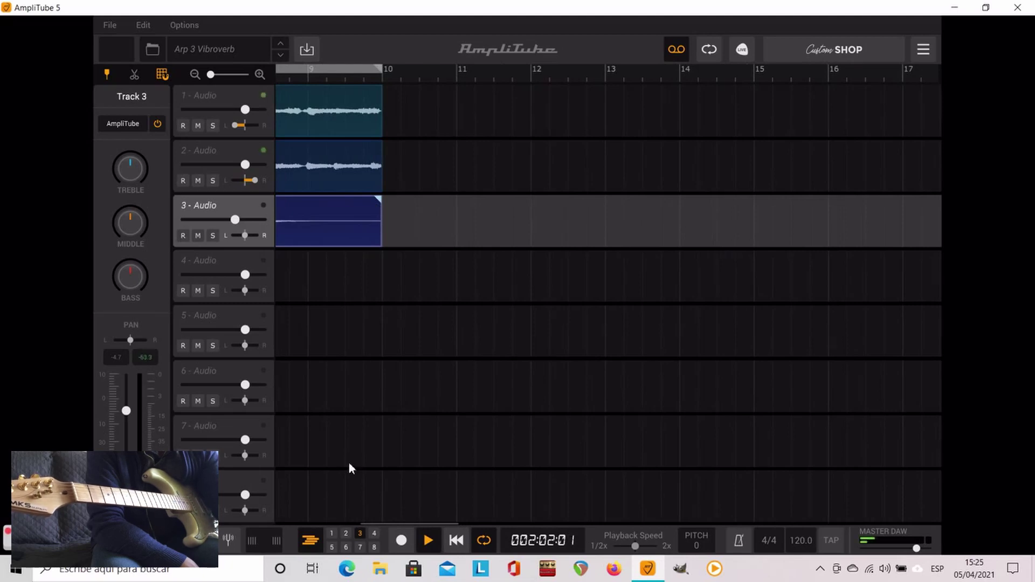
pyautogui.moveTo(427, 522); pyautogui.dragTo(351, 503)
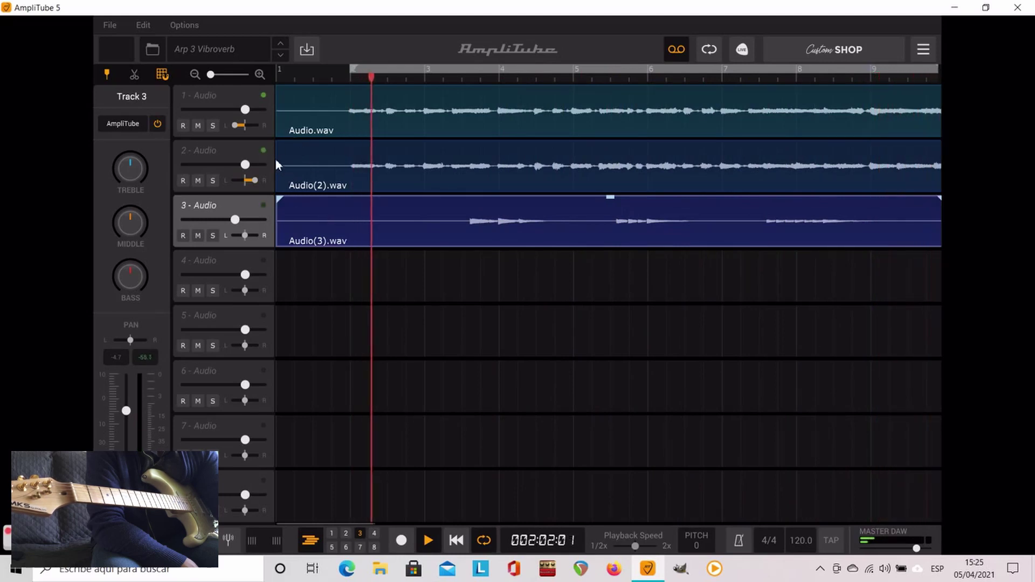
# Trim Audio(2).wav and Audio(3).wav to start at bar 2, then stop playback.
pyautogui.moveTo(276, 164); pyautogui.dragTo(347, 164)
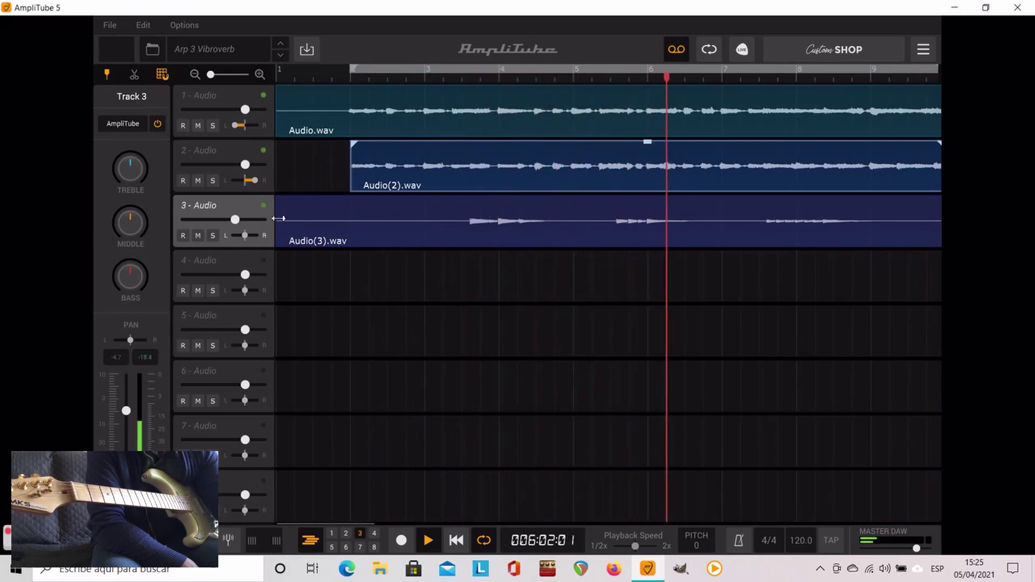
pyautogui.moveTo(277, 221); pyautogui.dragTo(357, 222)
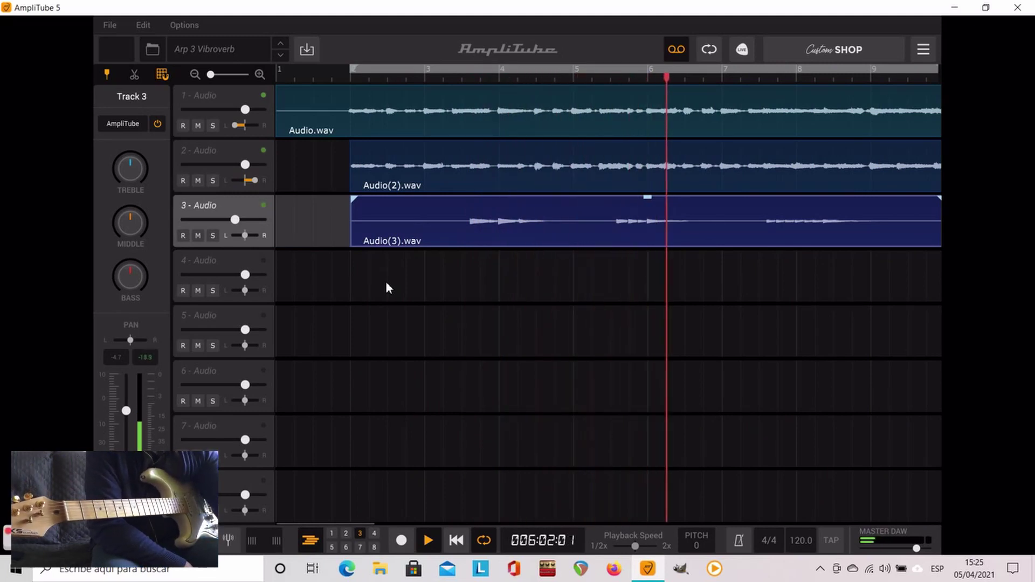
pyautogui.press('space')
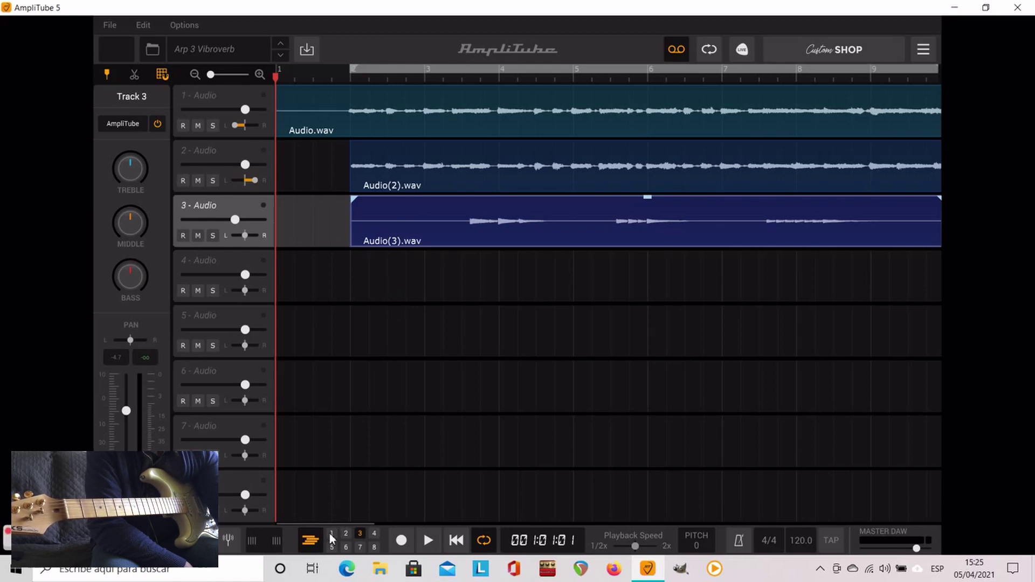
# Review the amp presets on tracks 2 and 3, reselect track 1's '59 Jazz preset, then close the song.
pyautogui.click(331, 535)
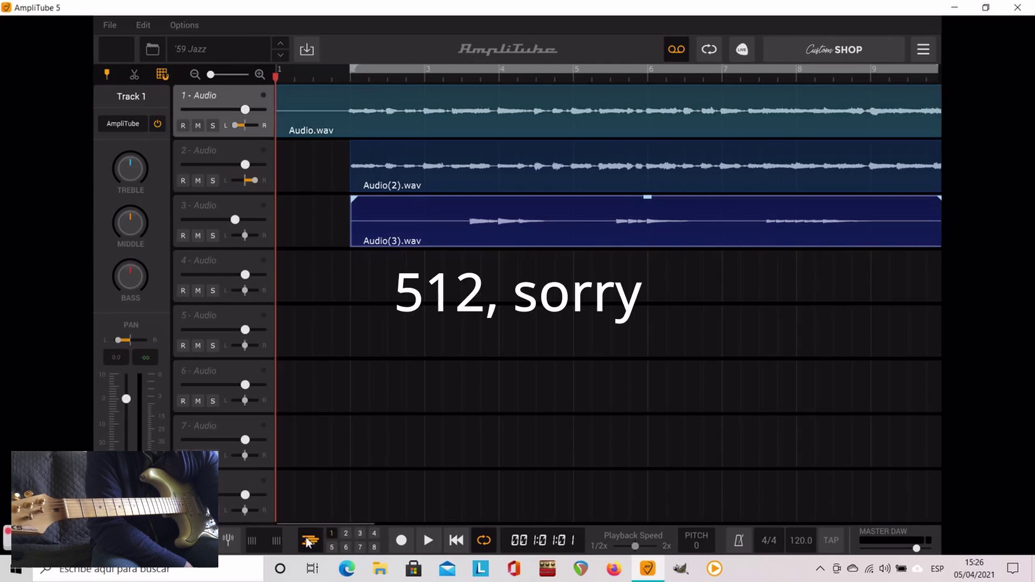
pyautogui.click(309, 541)
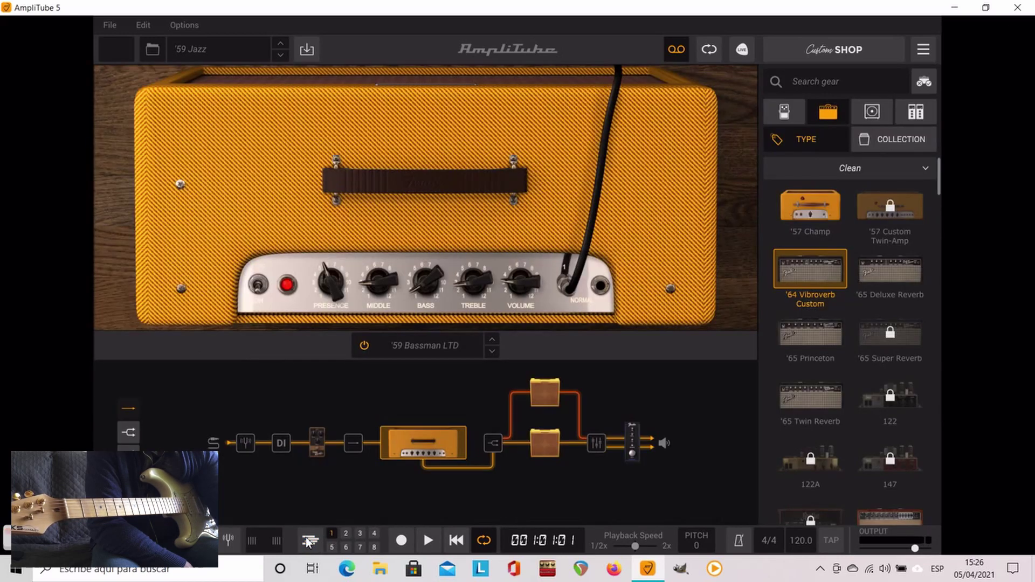
pyautogui.click(347, 535)
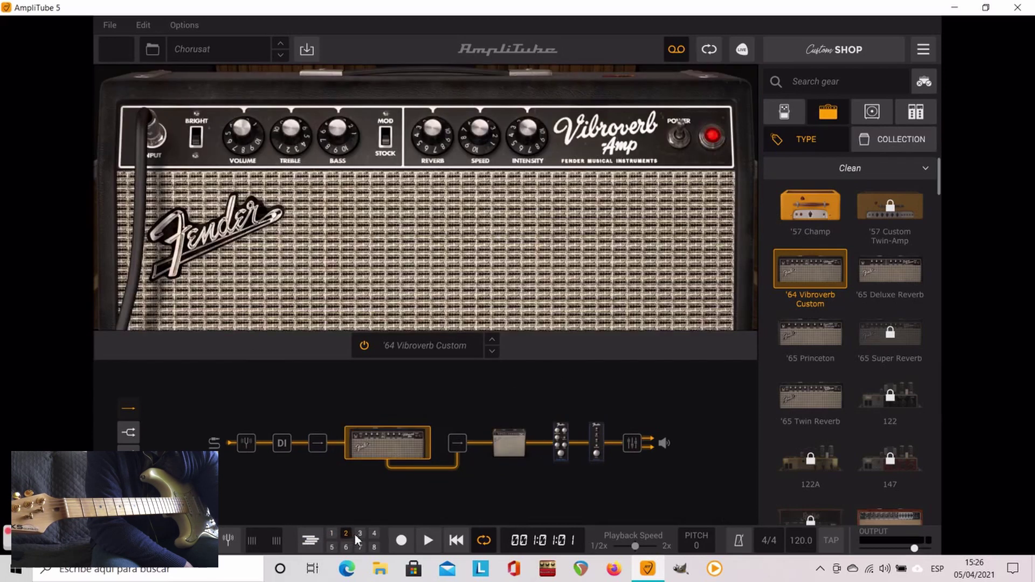
pyautogui.click(358, 533)
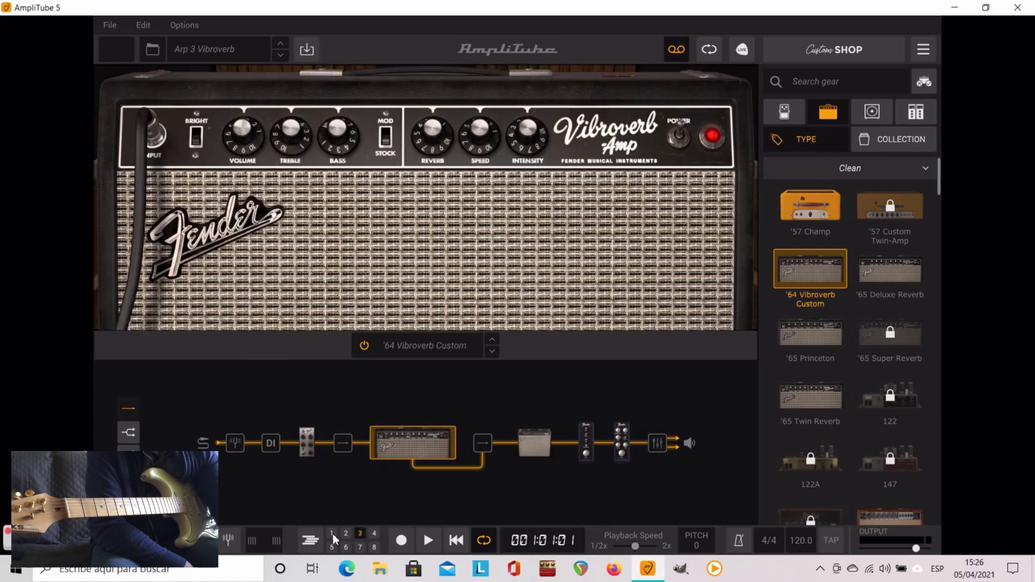
pyautogui.click(332, 533)
pyautogui.click(309, 541)
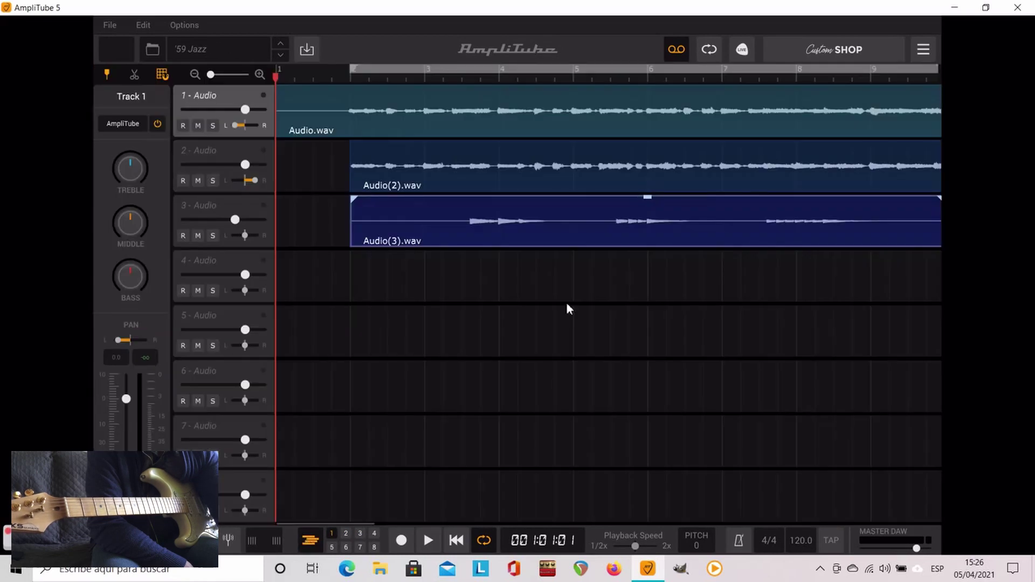
pyautogui.click(1021, 12)
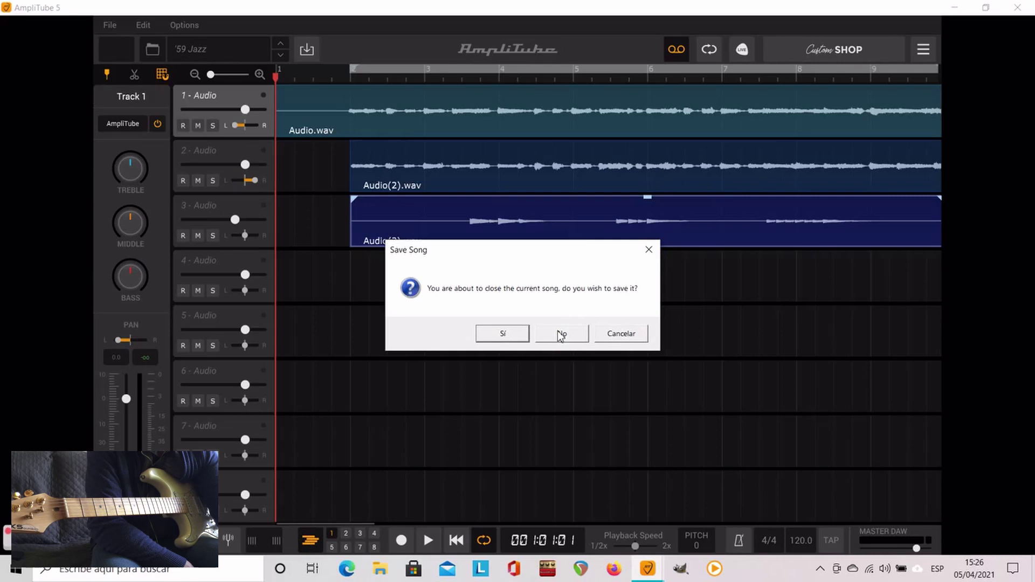
pyautogui.click(503, 333)
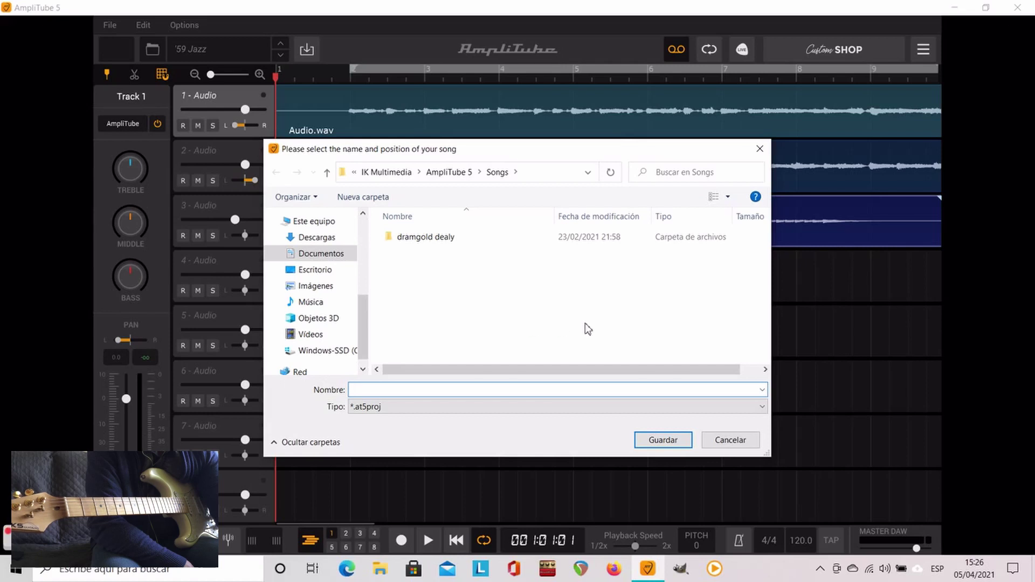
pyautogui.click(717, 443)
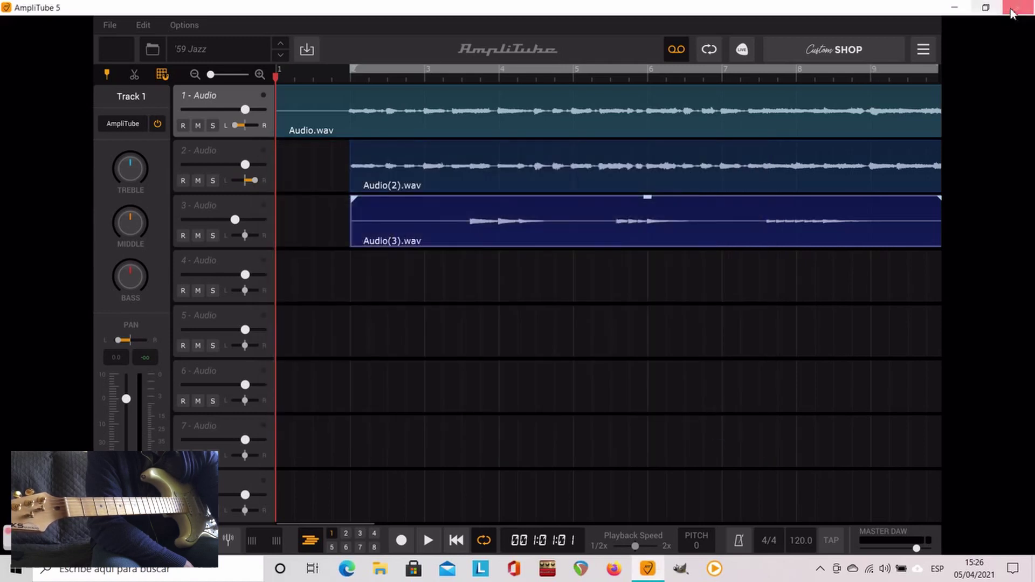
pyautogui.click(1012, 7)
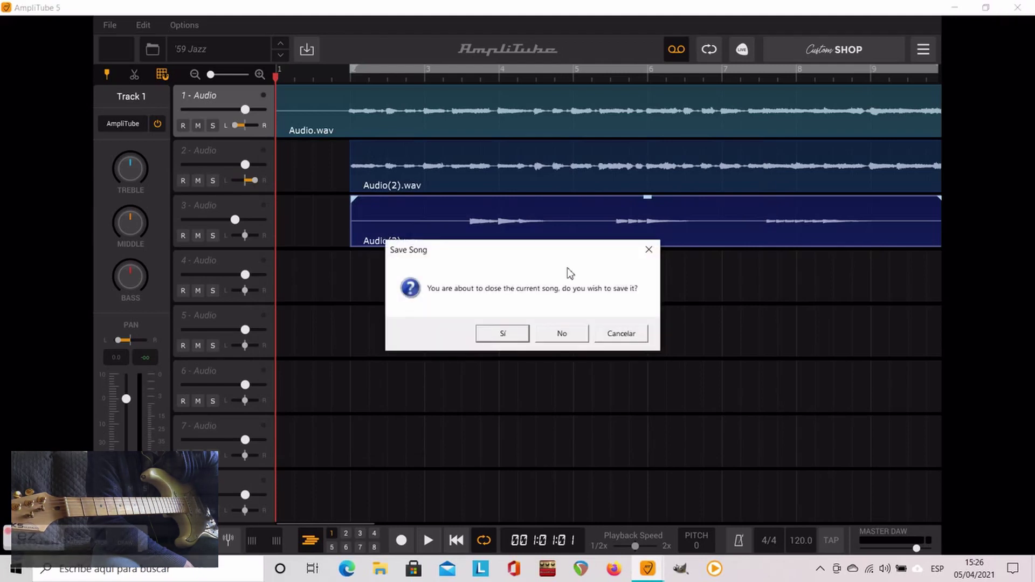